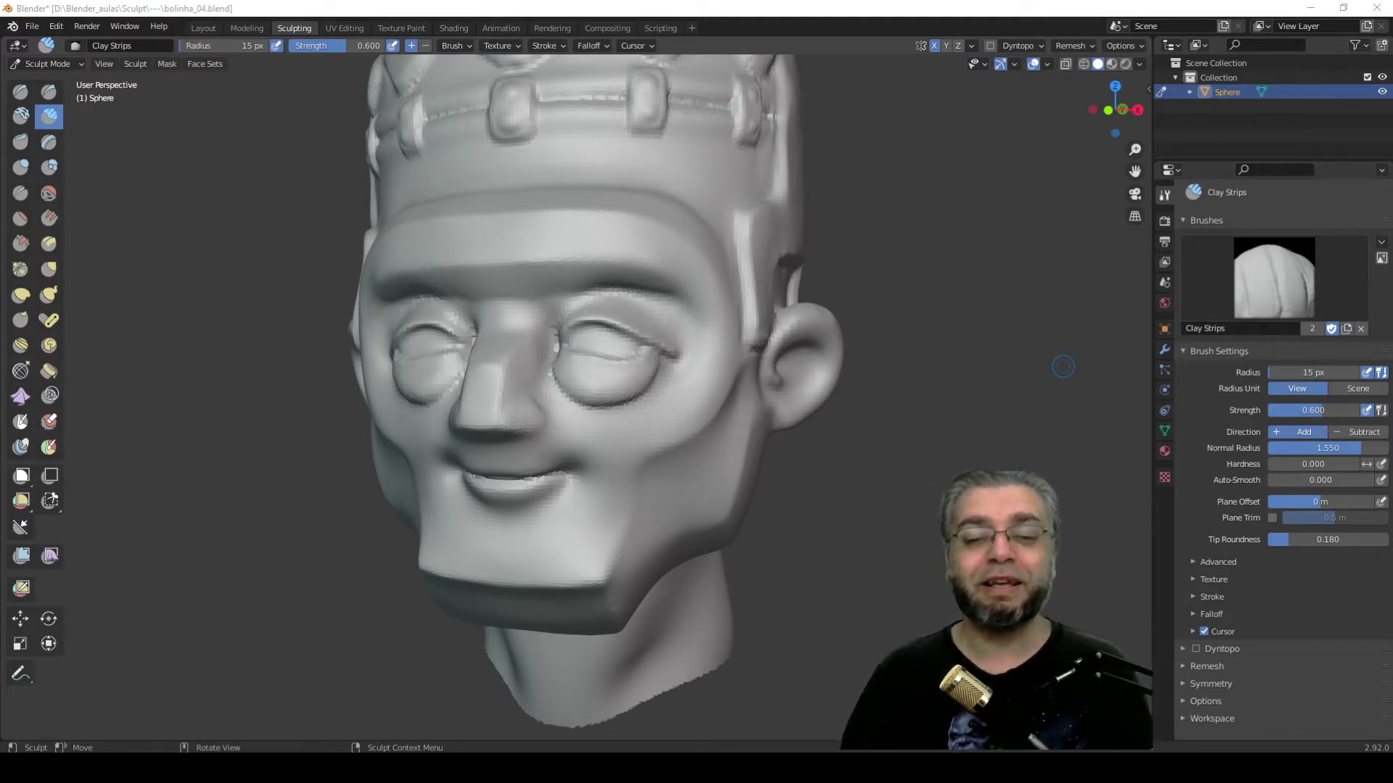
Step: Zoom in on the face and stroke Clay Strips over the right eye inside the glasses
scroll(643, 390, down, 1)
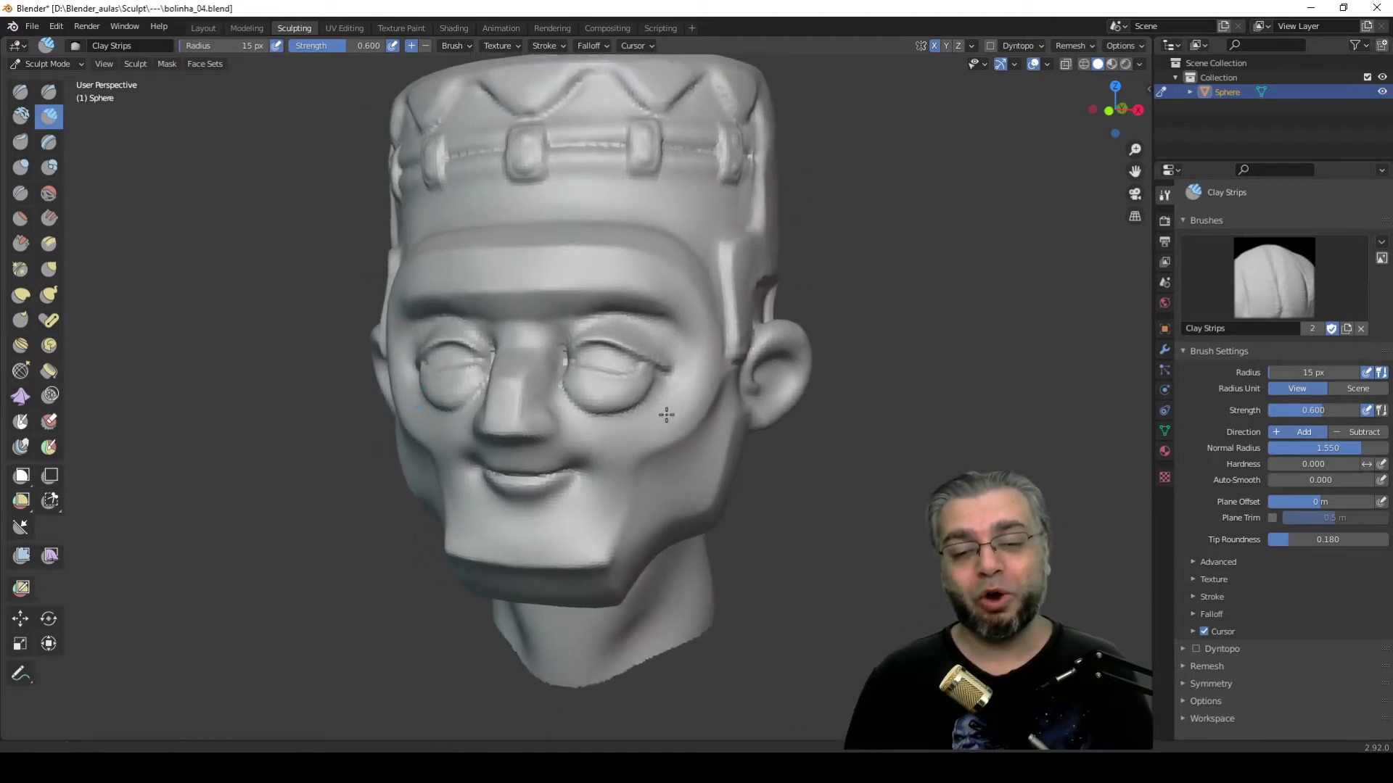
scroll(665, 407, down, 2)
mouse_move(596, 366)
middle_down()
mouse_move(590, 339)
mouse_move(618, 359)
middle_up()
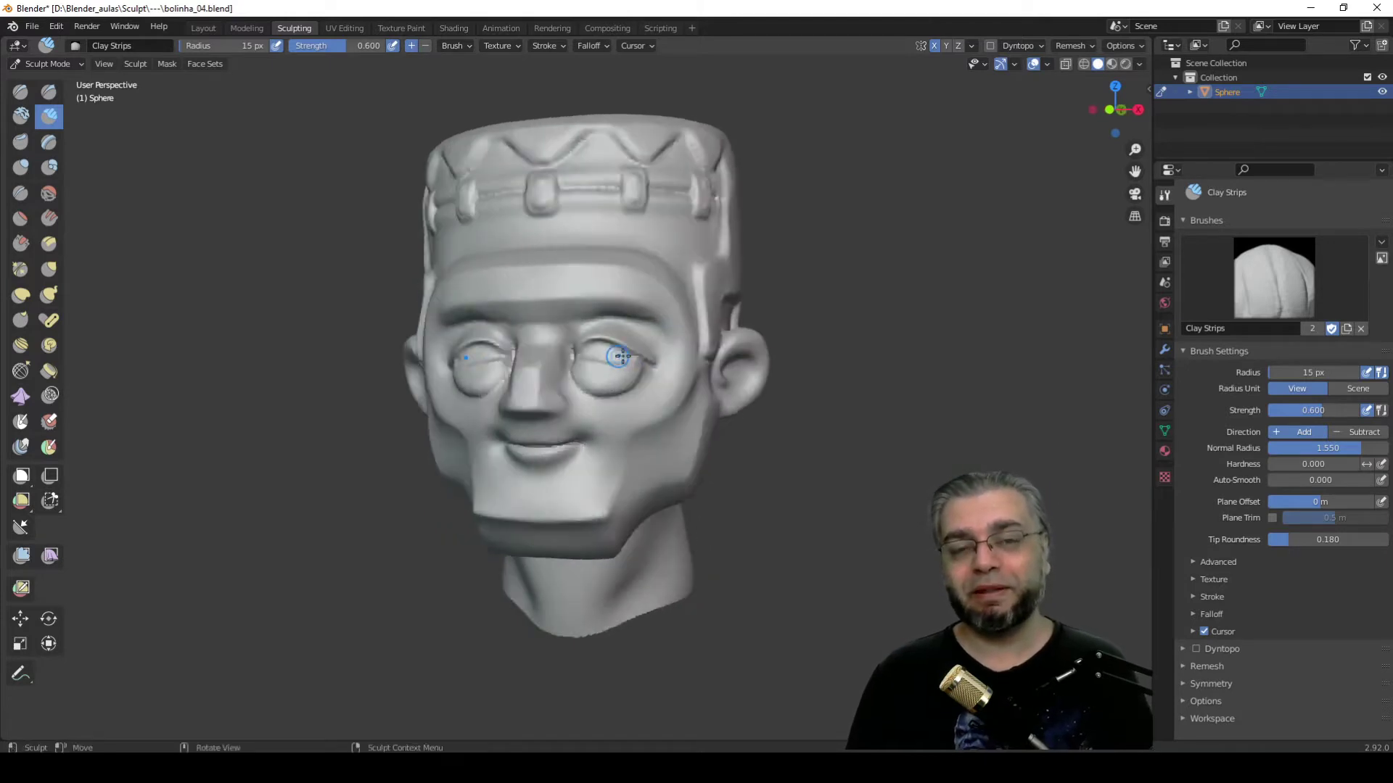
scroll(660, 402, up, 2)
scroll(631, 327, up, 2)
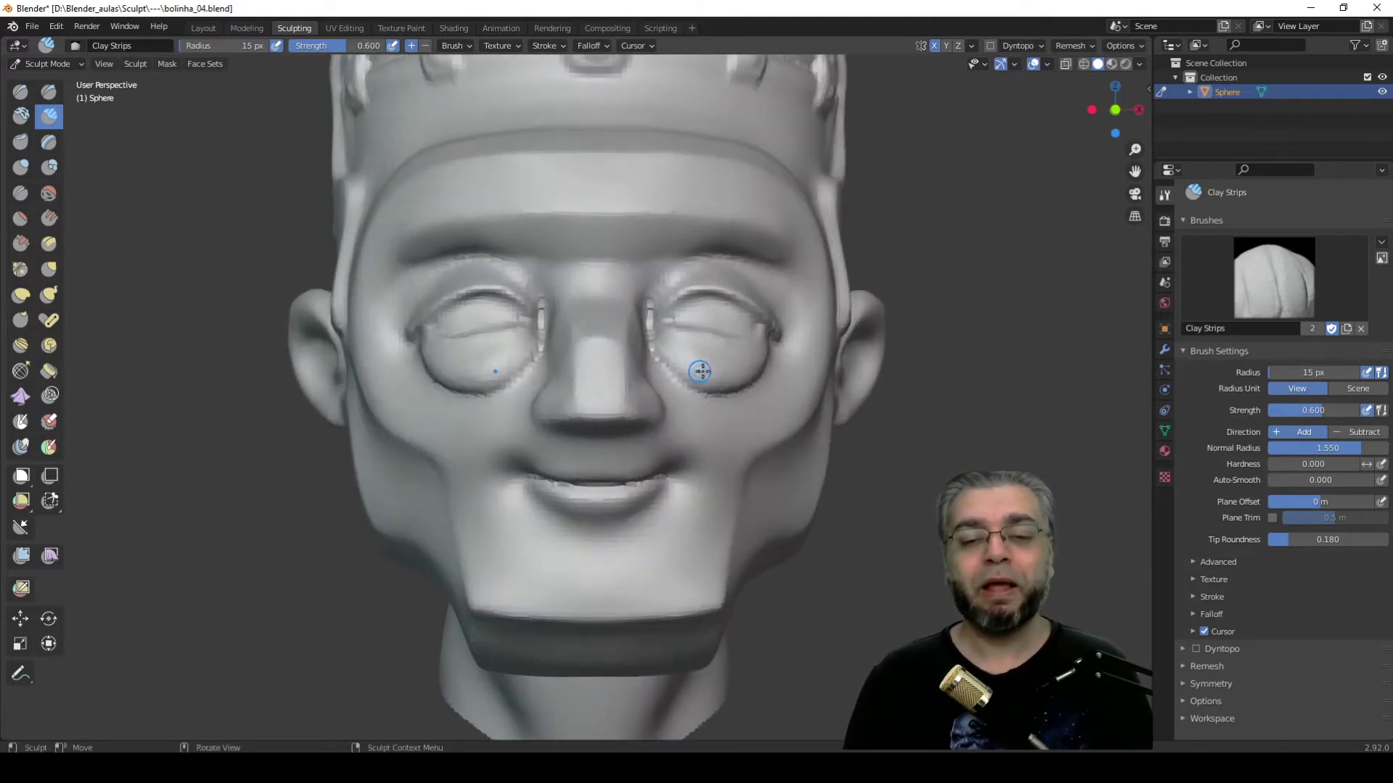
scroll(700, 366, up, 2)
scroll(638, 373, down, 1)
scroll(616, 382, down, 1)
scroll(623, 371, up, 1)
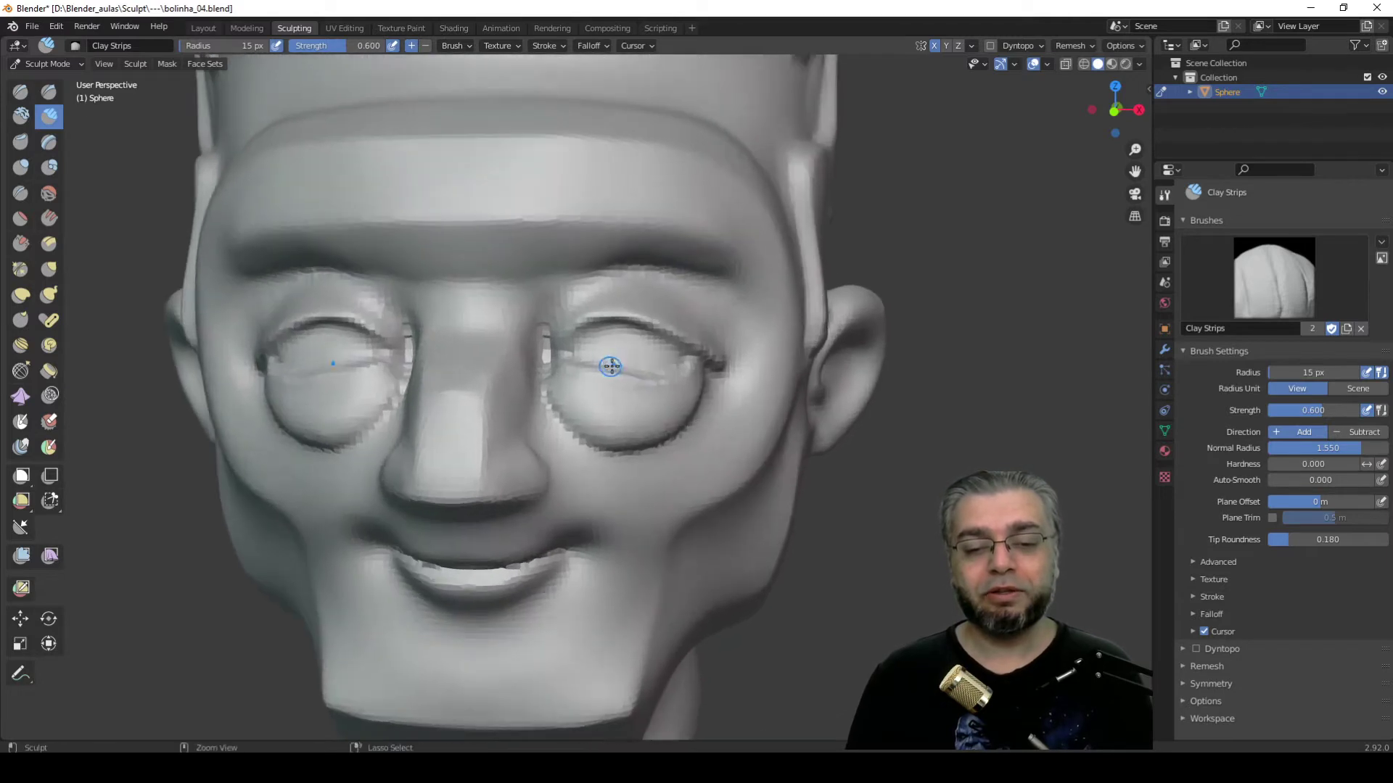
scroll(627, 352, up, 2)
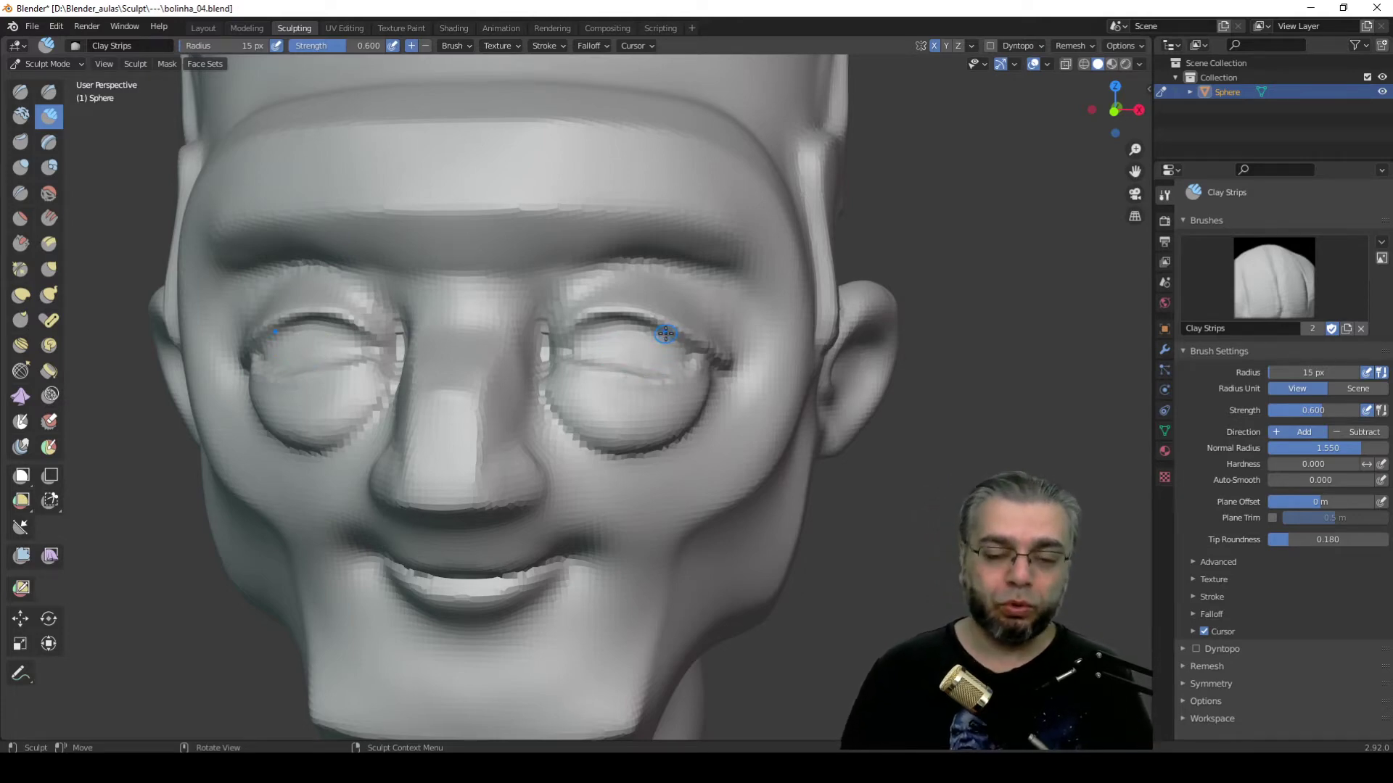
drag(637, 351, 632, 346)
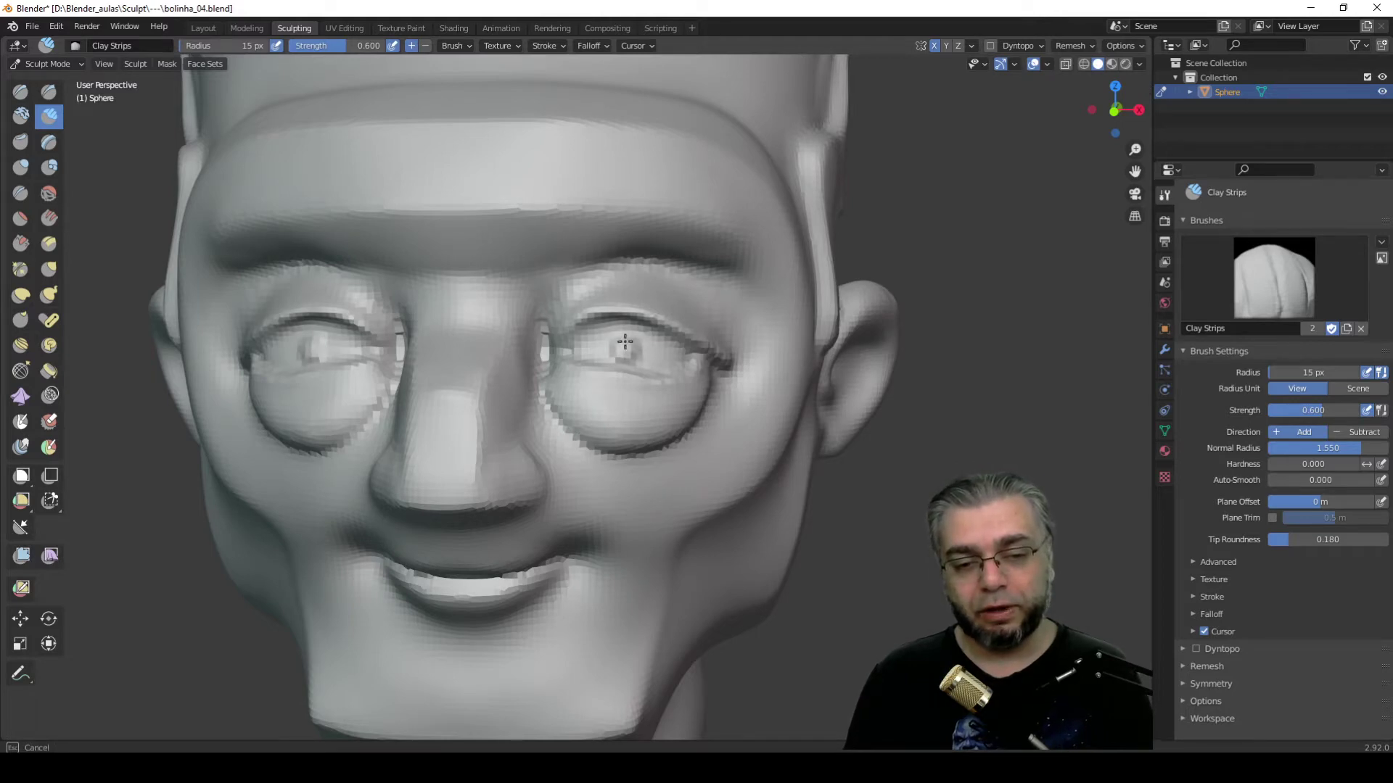
drag(624, 351, 618, 367)
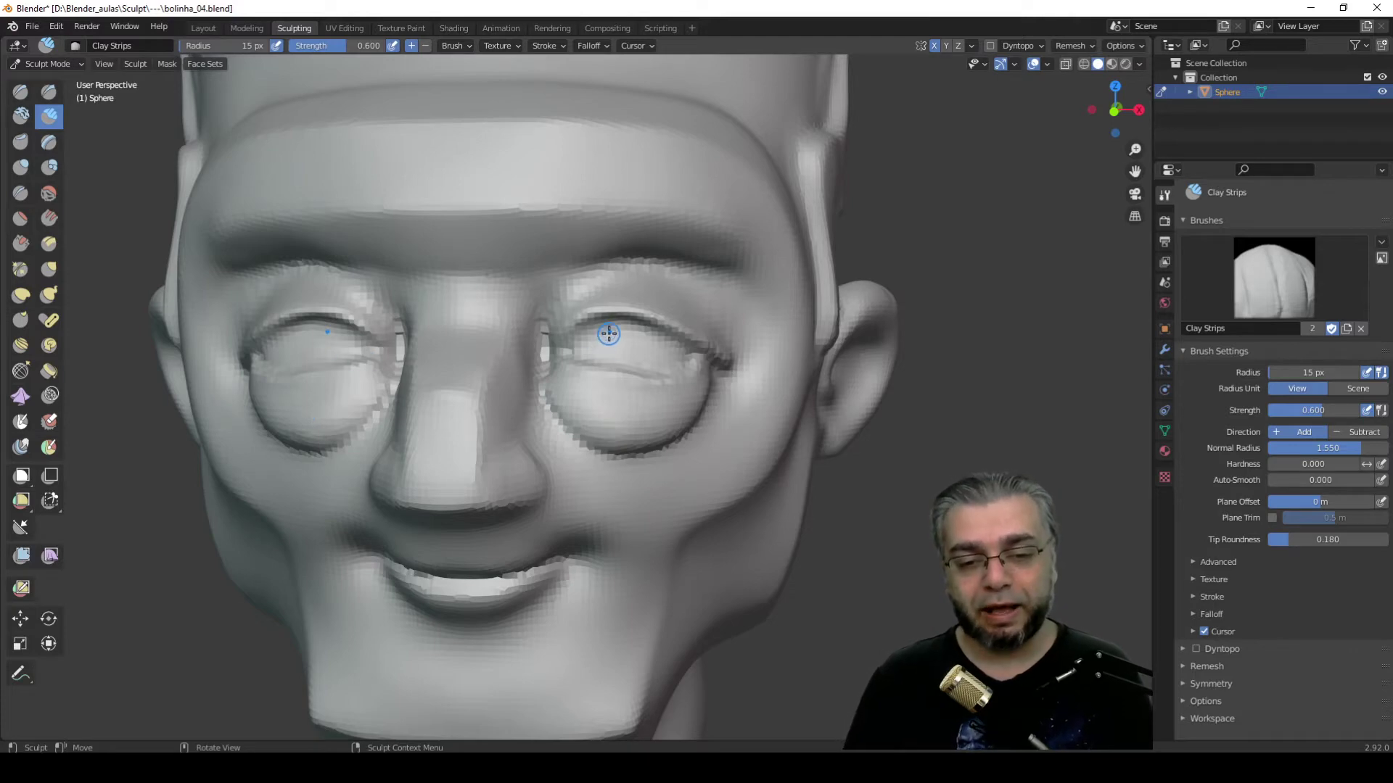
Step: Build up the right eyeball and its mirrored twin, then check the whole head from the front
drag(607, 341, 611, 343)
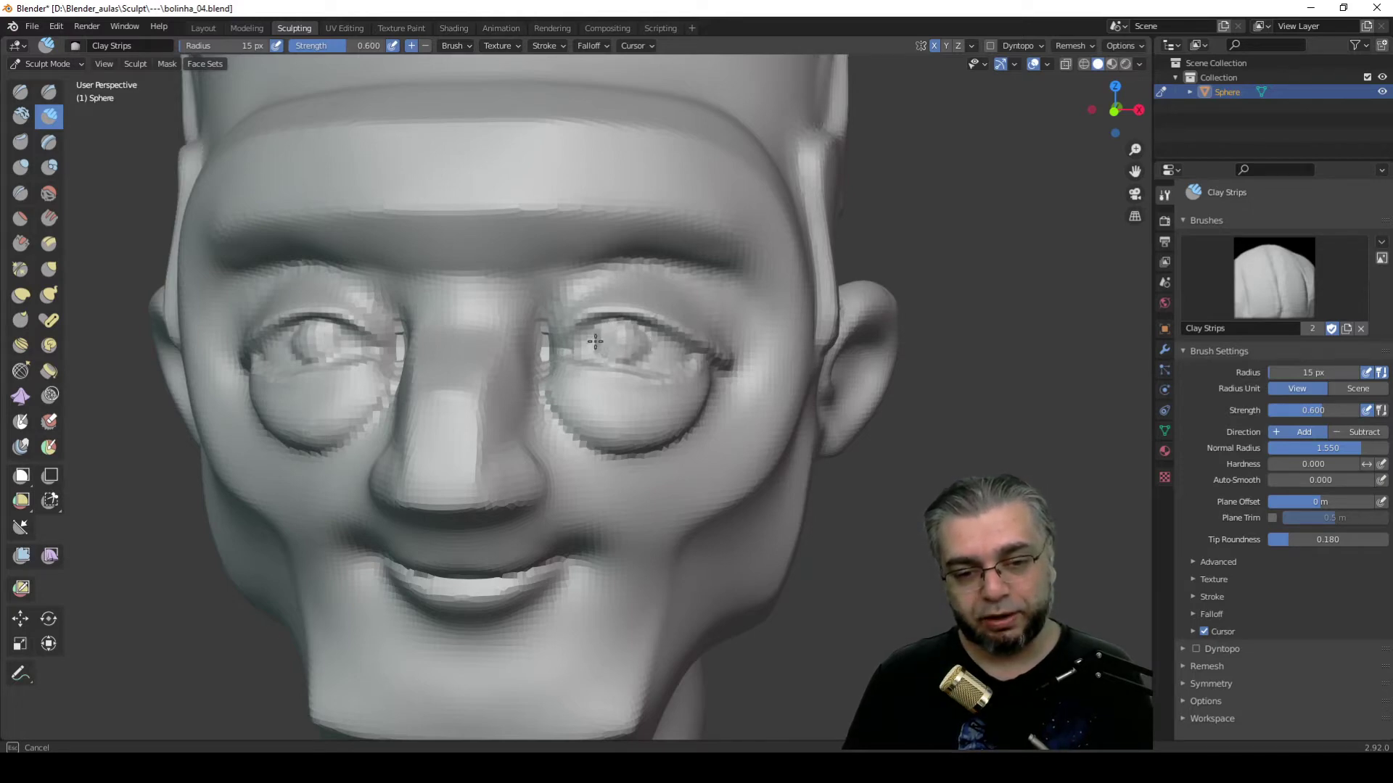
mouse_move(614, 333)
mouse_down()
mouse_move(637, 339)
mouse_move(607, 333)
mouse_move(618, 324)
mouse_up()
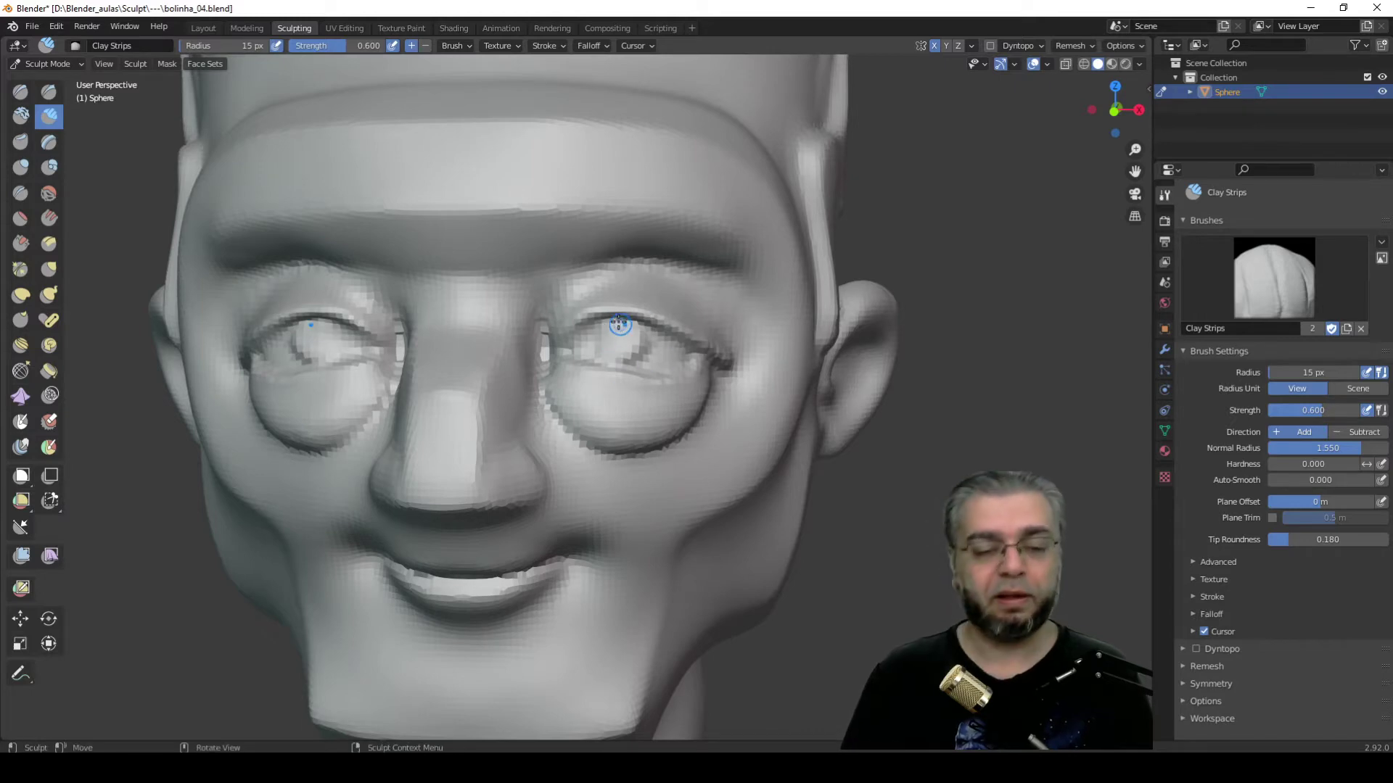
scroll(619, 324, down, 5)
mouse_move(618, 435)
middle_down()
mouse_move(653, 435)
mouse_move(619, 439)
middle_up()
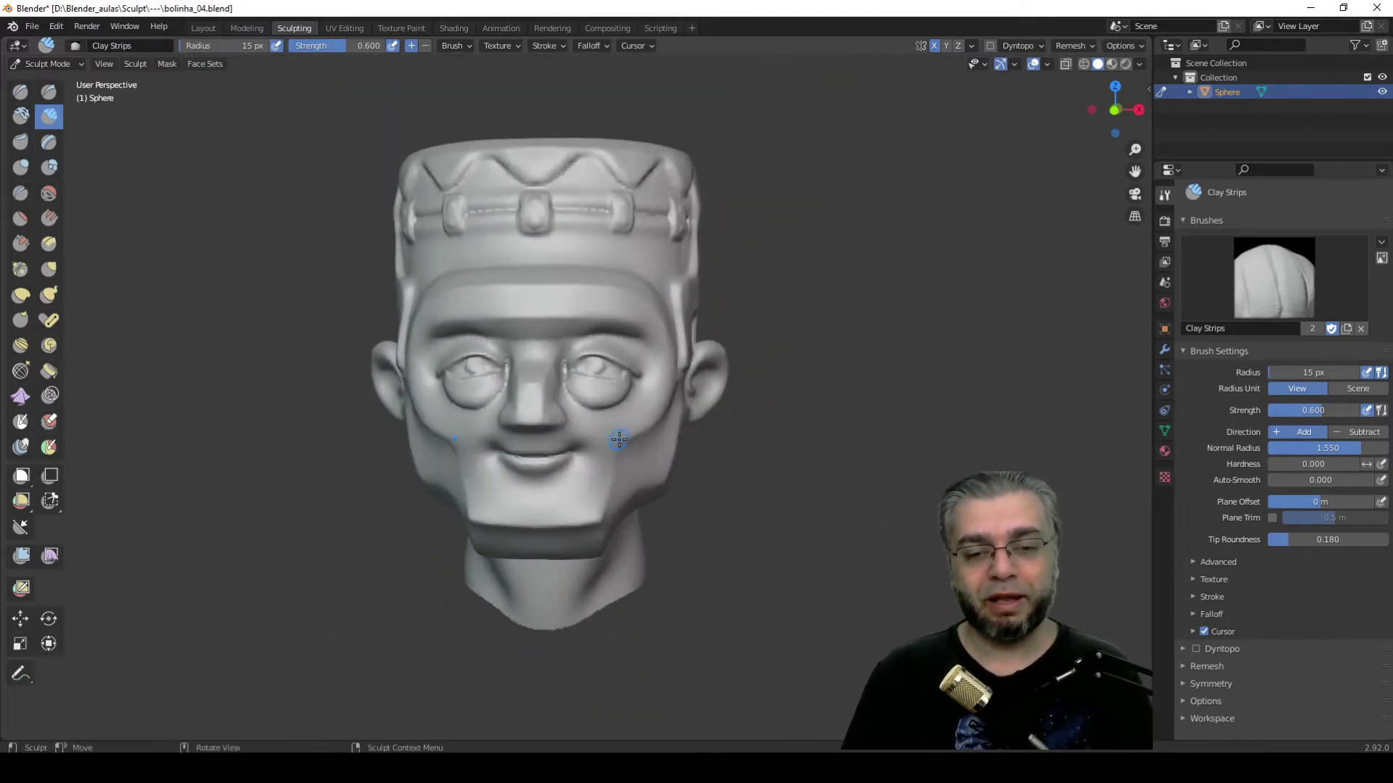
Step: Add more clay to the right eyeball, checking the head from the side and front
scroll(635, 403, up, 4)
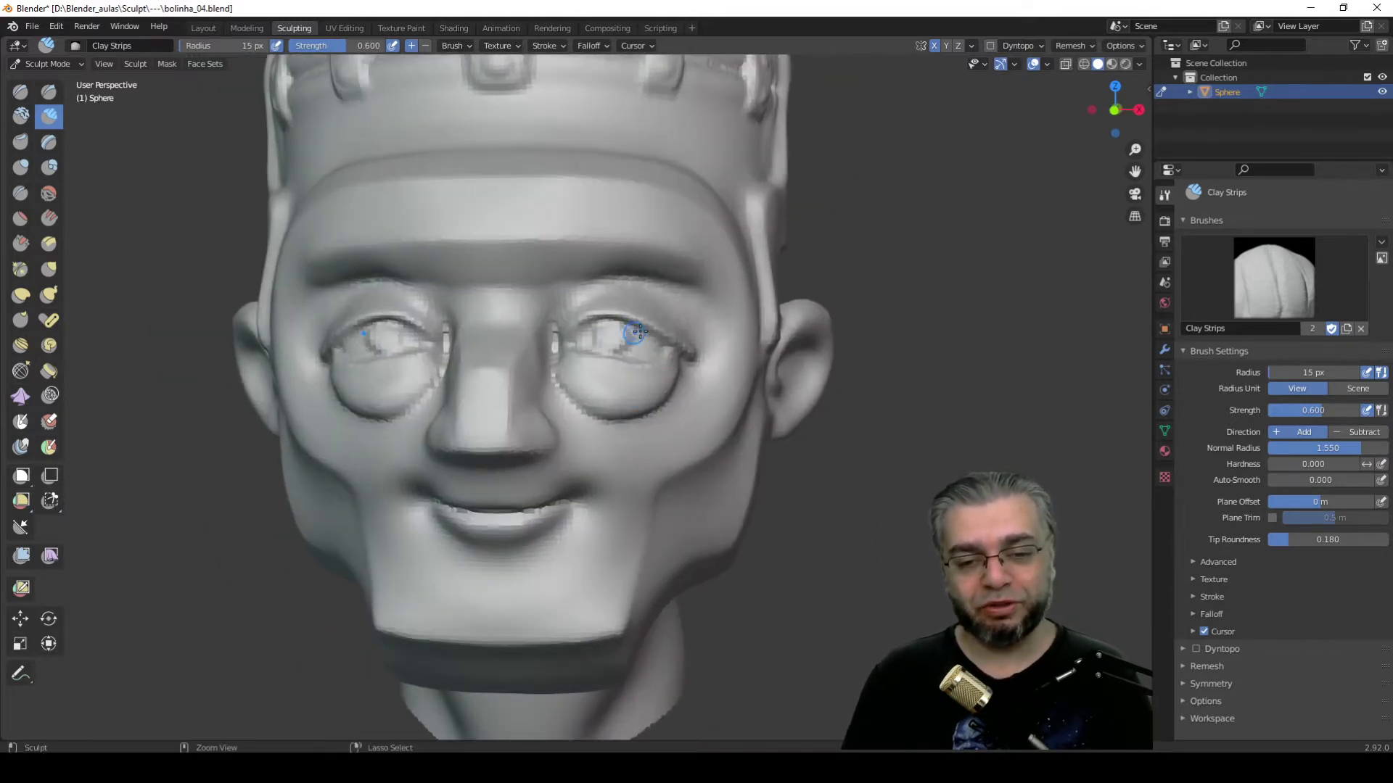
drag(635, 332, 620, 335)
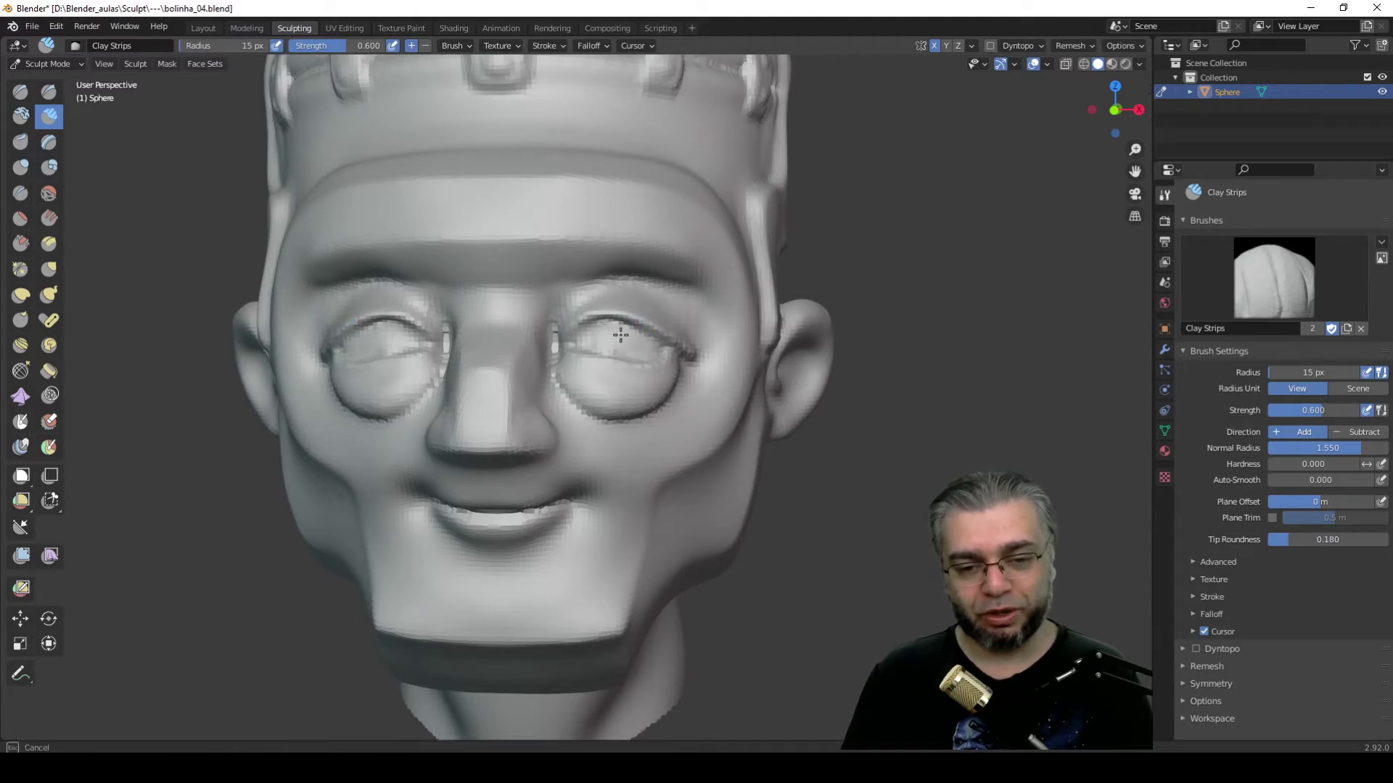
middle_drag(631, 388, 633, 385)
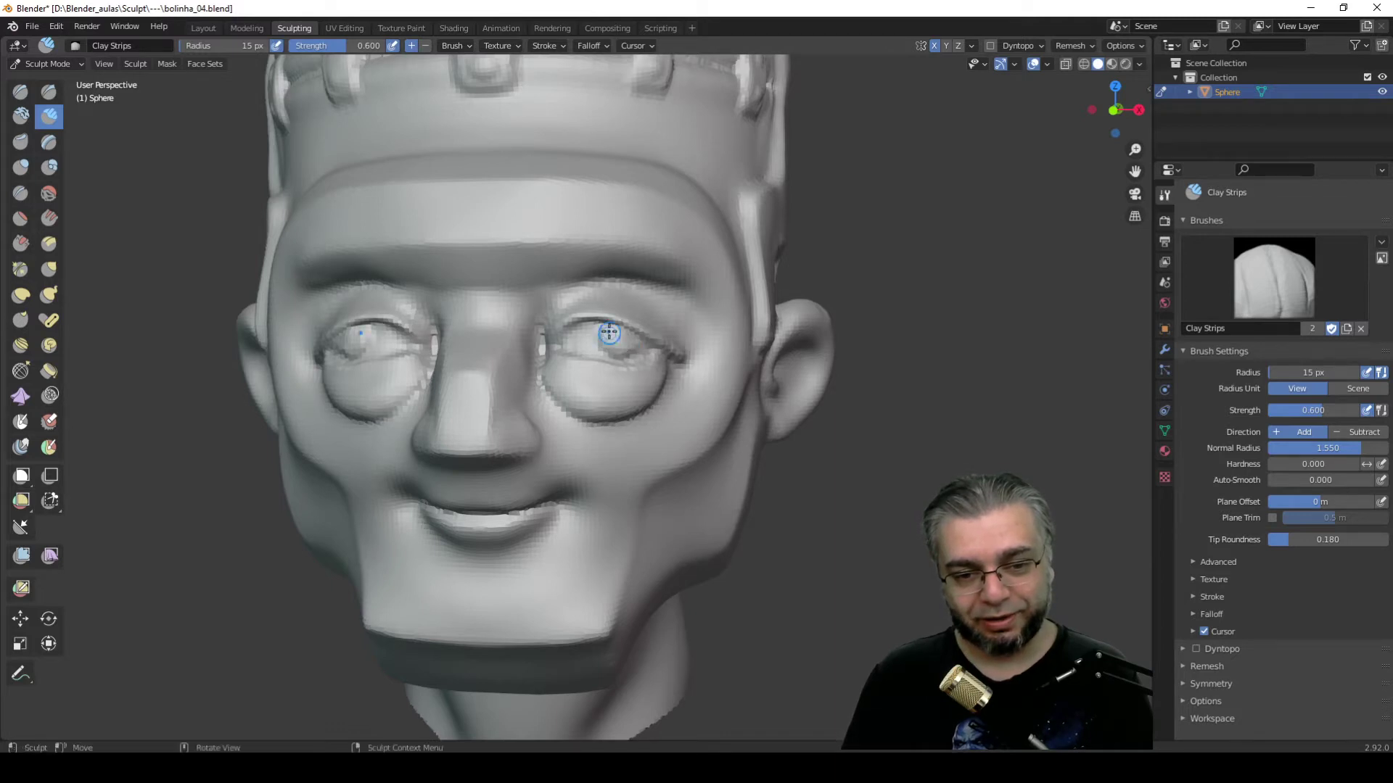
middle_drag(615, 338, 623, 338)
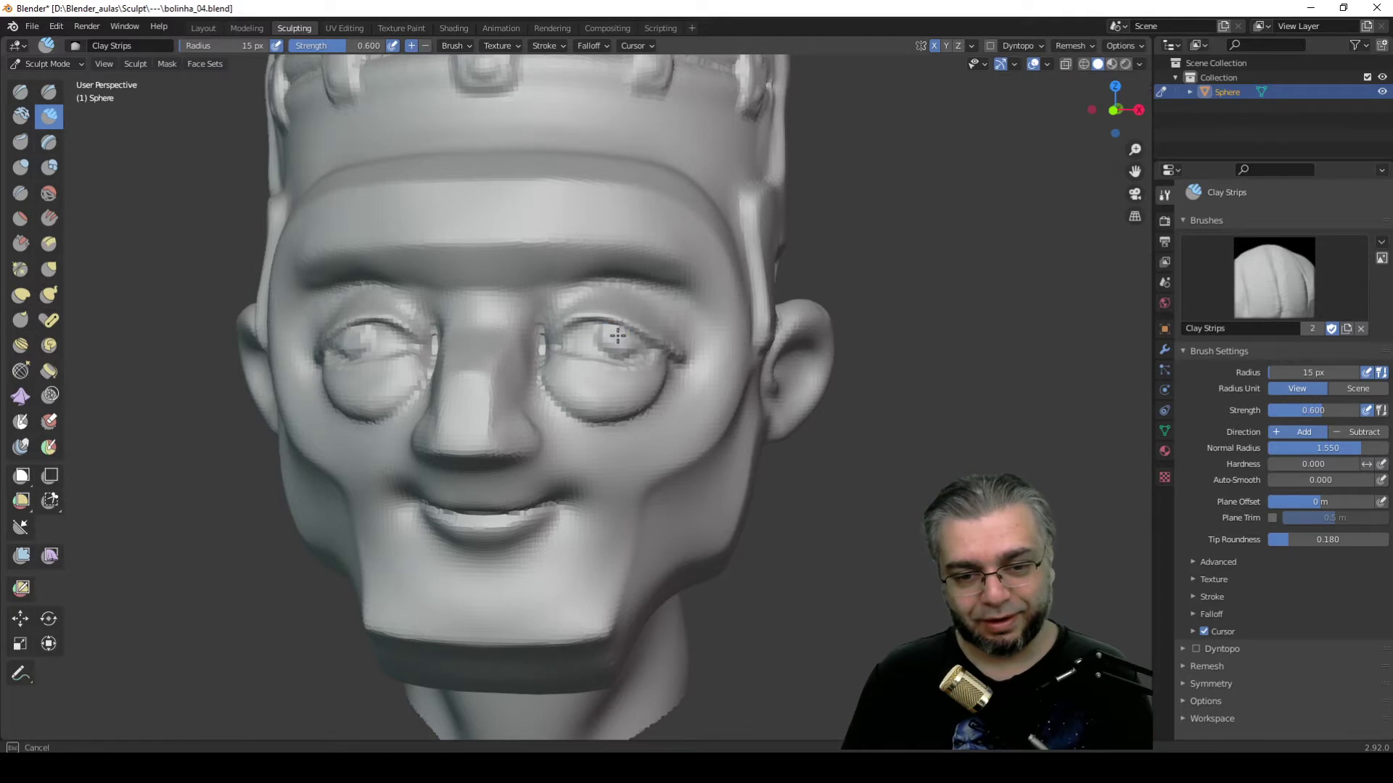
scroll(609, 359, down, 3)
scroll(621, 482, down, 1)
mouse_move(618, 483)
middle_down()
mouse_move(595, 479)
mouse_move(655, 506)
middle_up()
scroll(645, 493, up, 1)
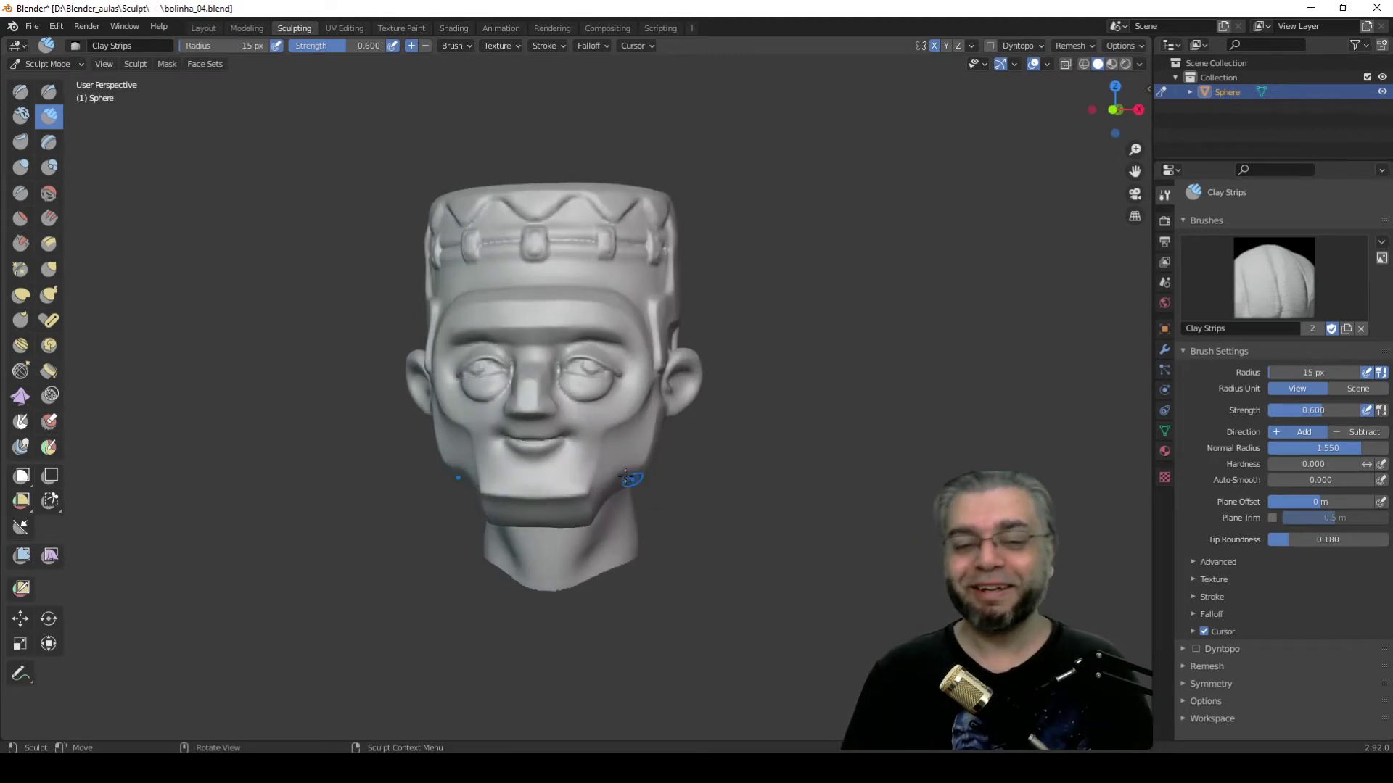
scroll(635, 435, up, 1)
scroll(639, 378, up, 2)
scroll(628, 327, up, 1)
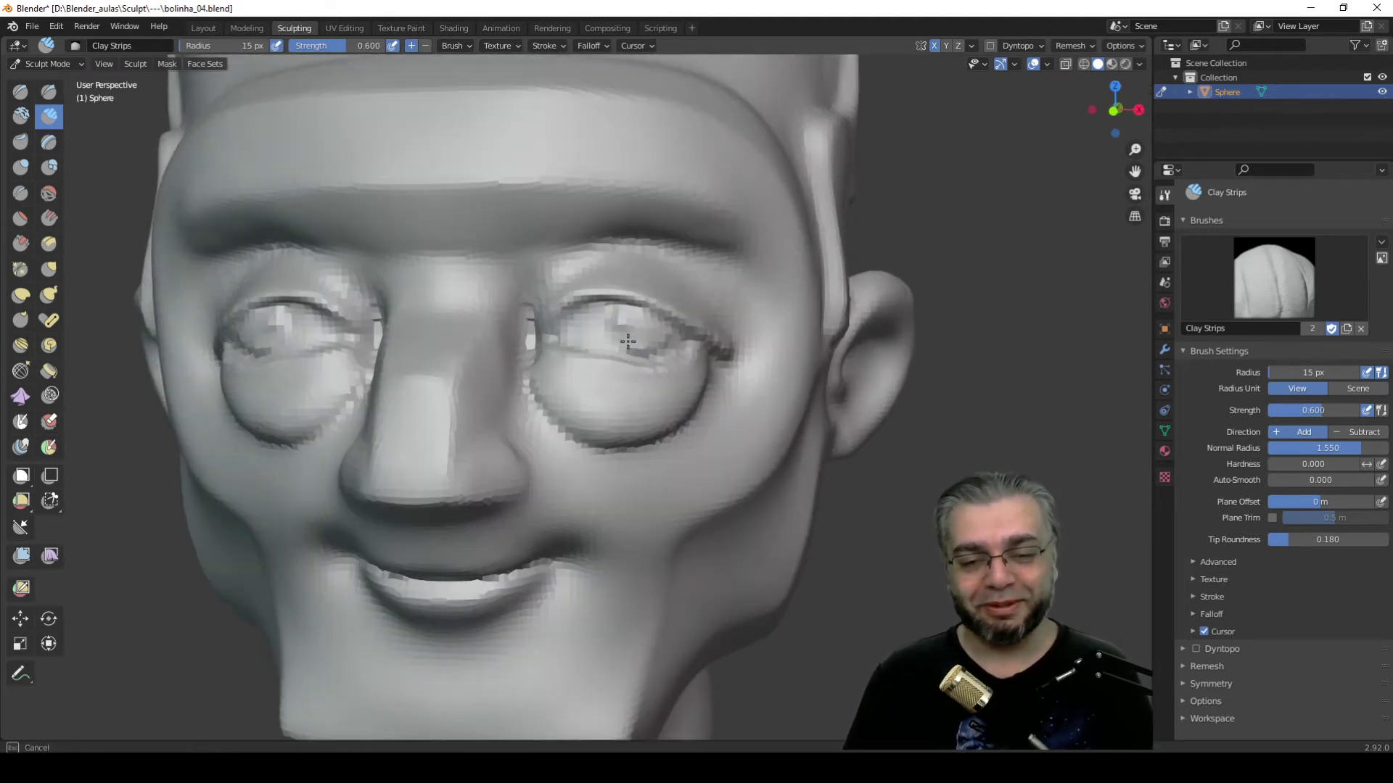
middle_drag(628, 324, 637, 331)
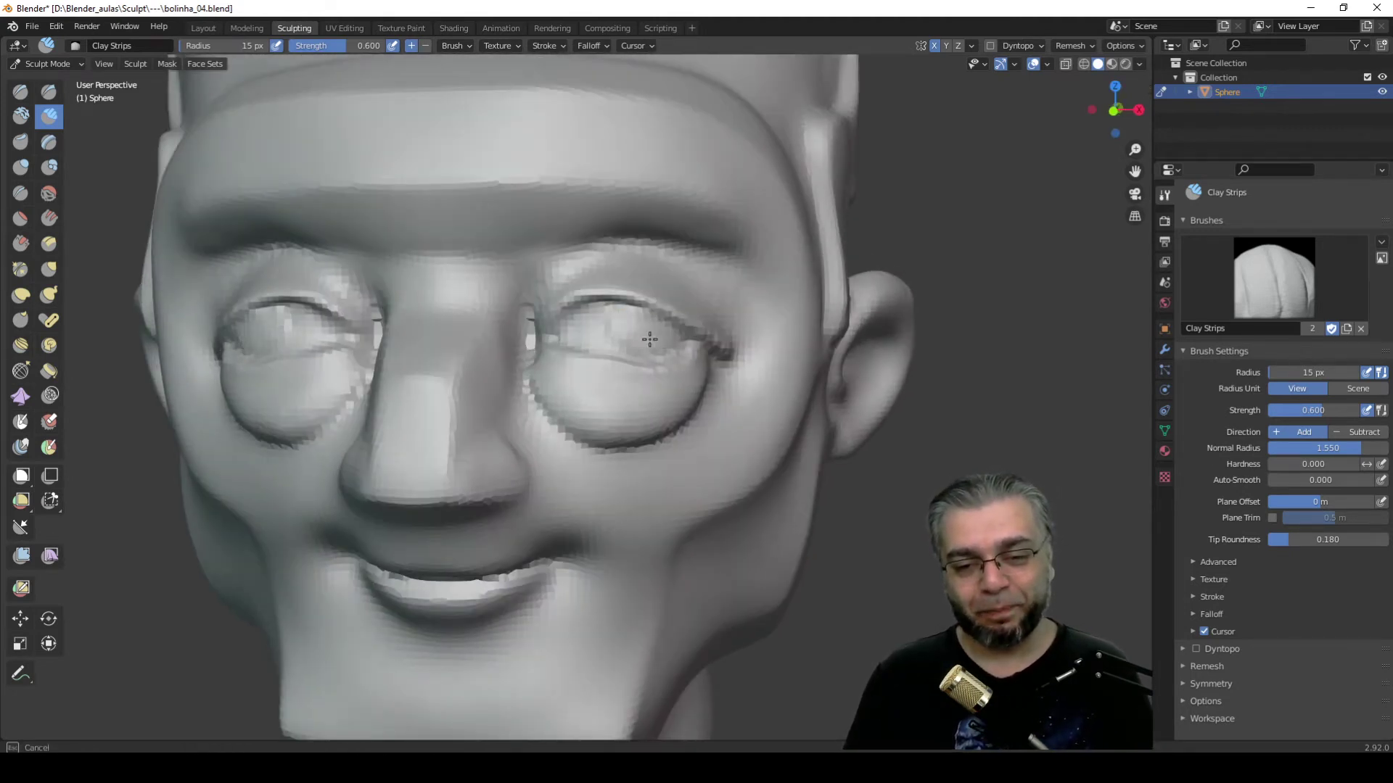
Step: Set the brush radius to 25 px and build up the right eyeball further
key(f)
click(598, 327)
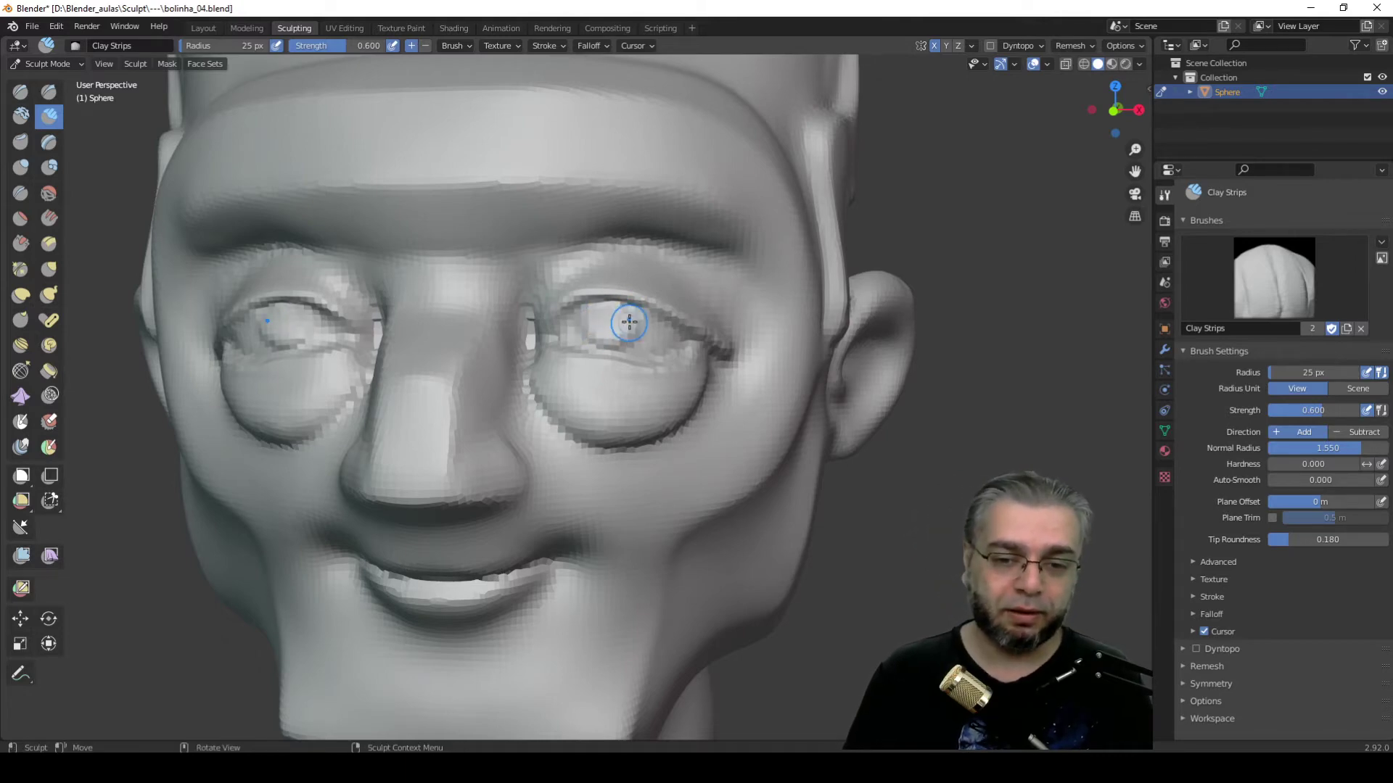
drag(624, 320, 634, 323)
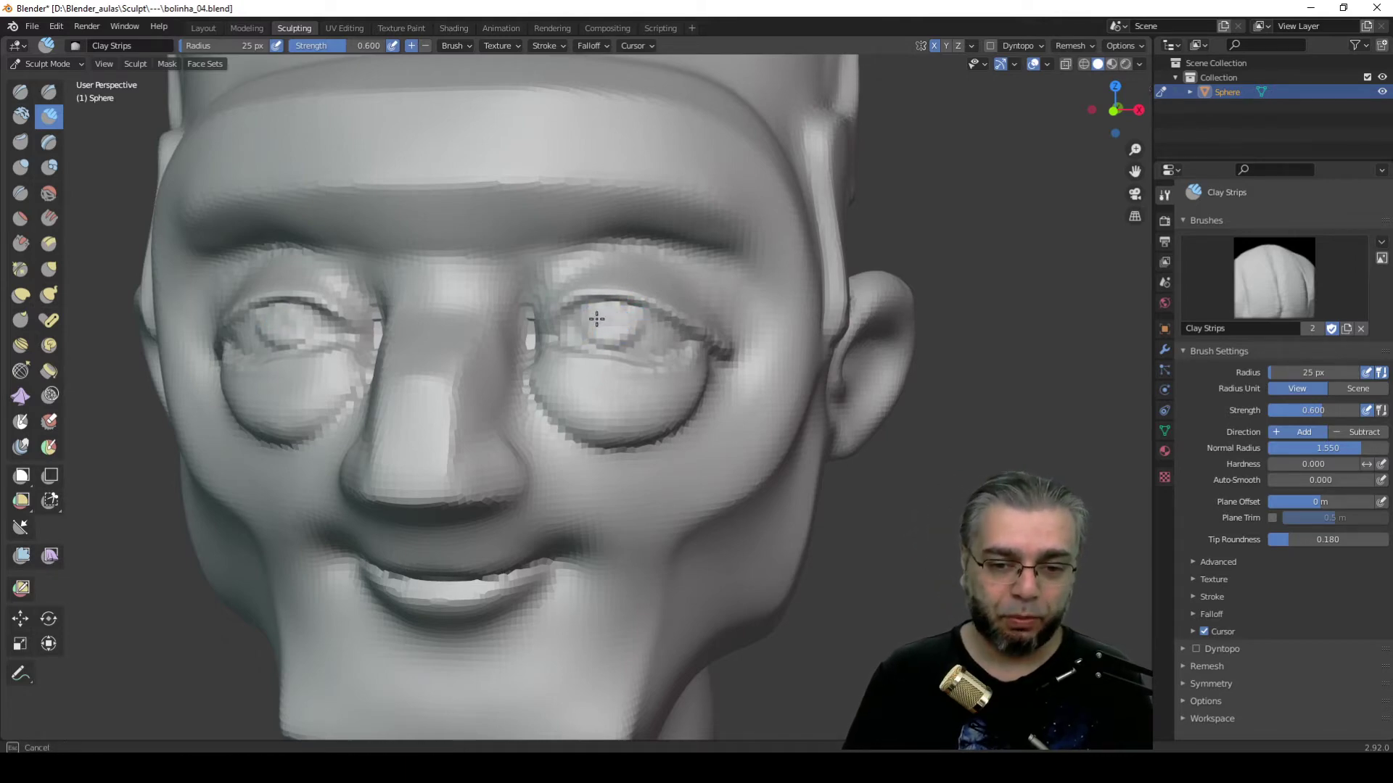
drag(592, 314, 610, 316)
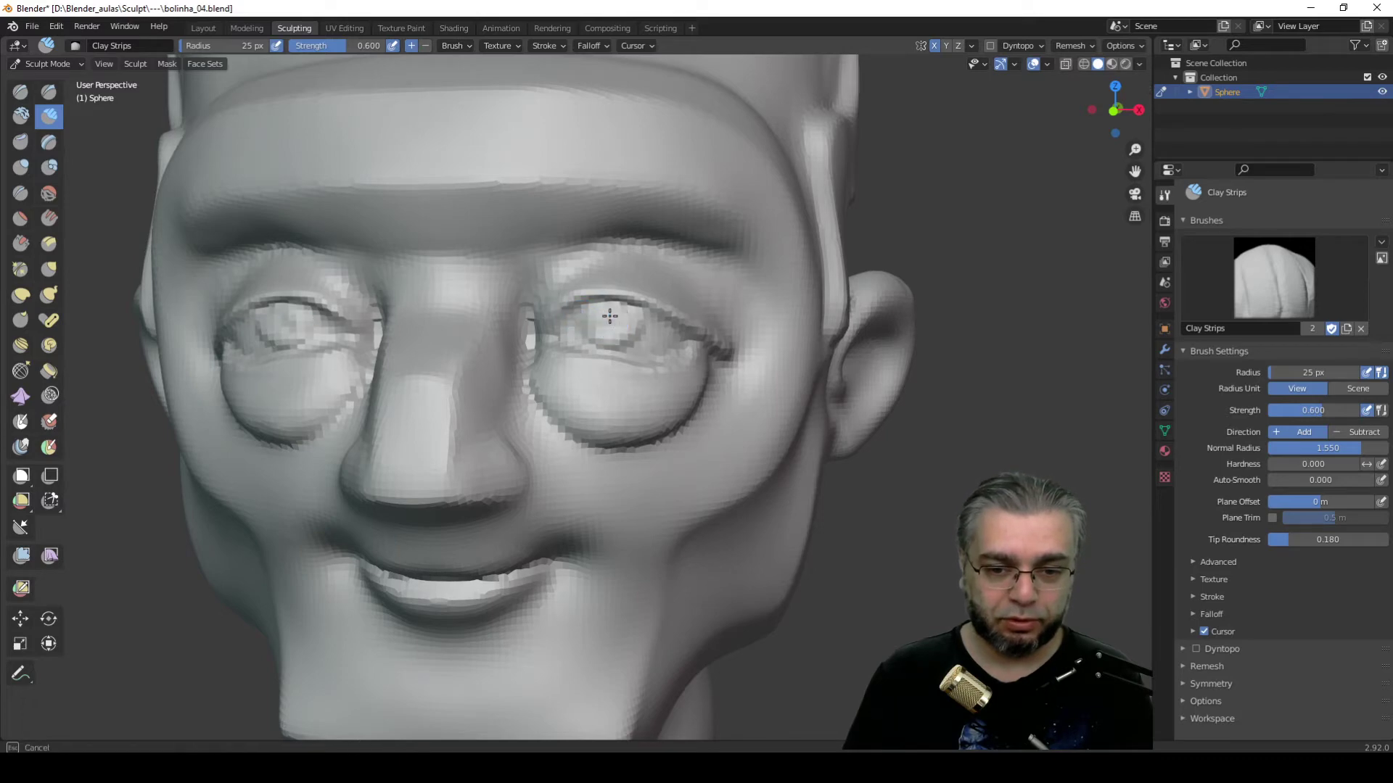
mouse_move(603, 355)
ctrl+middle_down()
mouse_move(602, 462)
mouse_move(605, 436)
ctrl+middle_up()
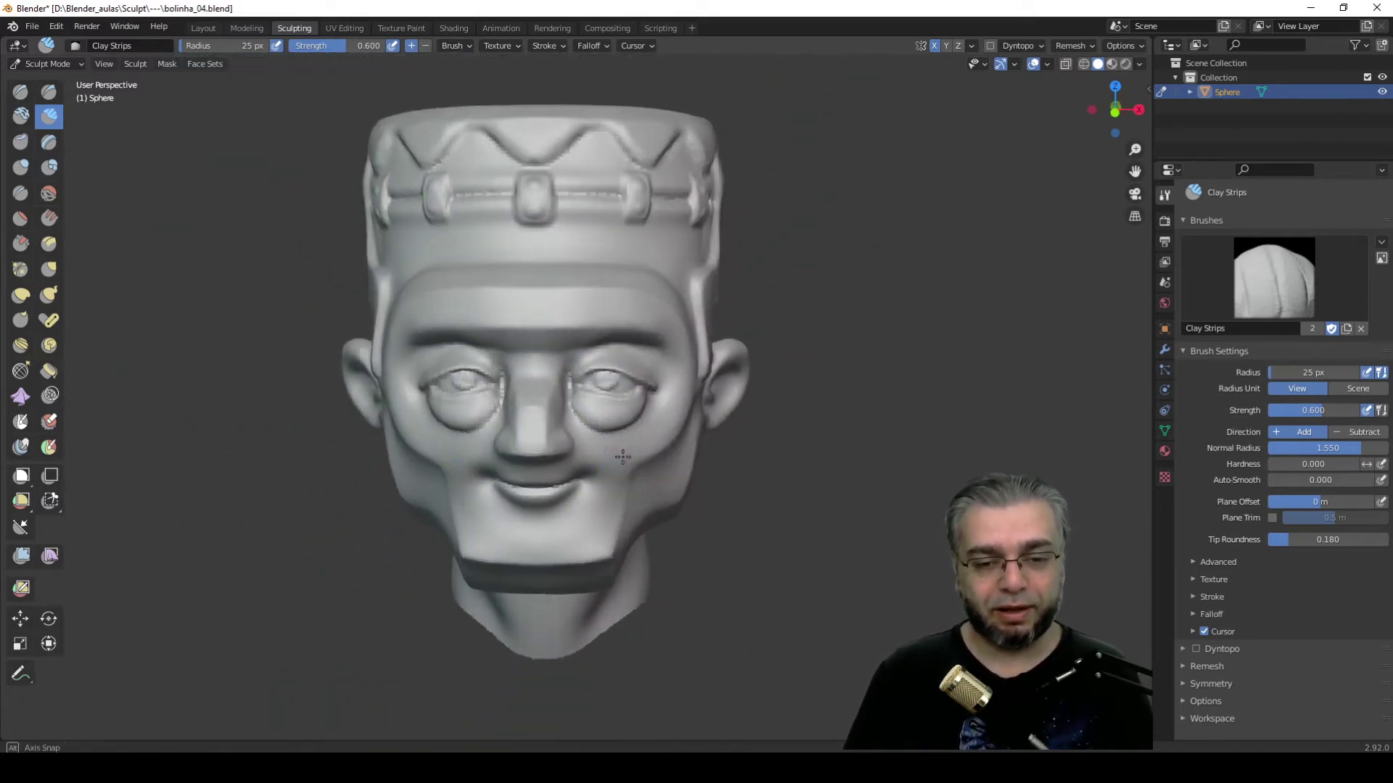
Step: Dab a few more Clay Strips strokes on the right eyeball, then switch to the Layout workspace
drag(605, 382, 610, 379)
click(605, 383)
click(616, 384)
click(612, 378)
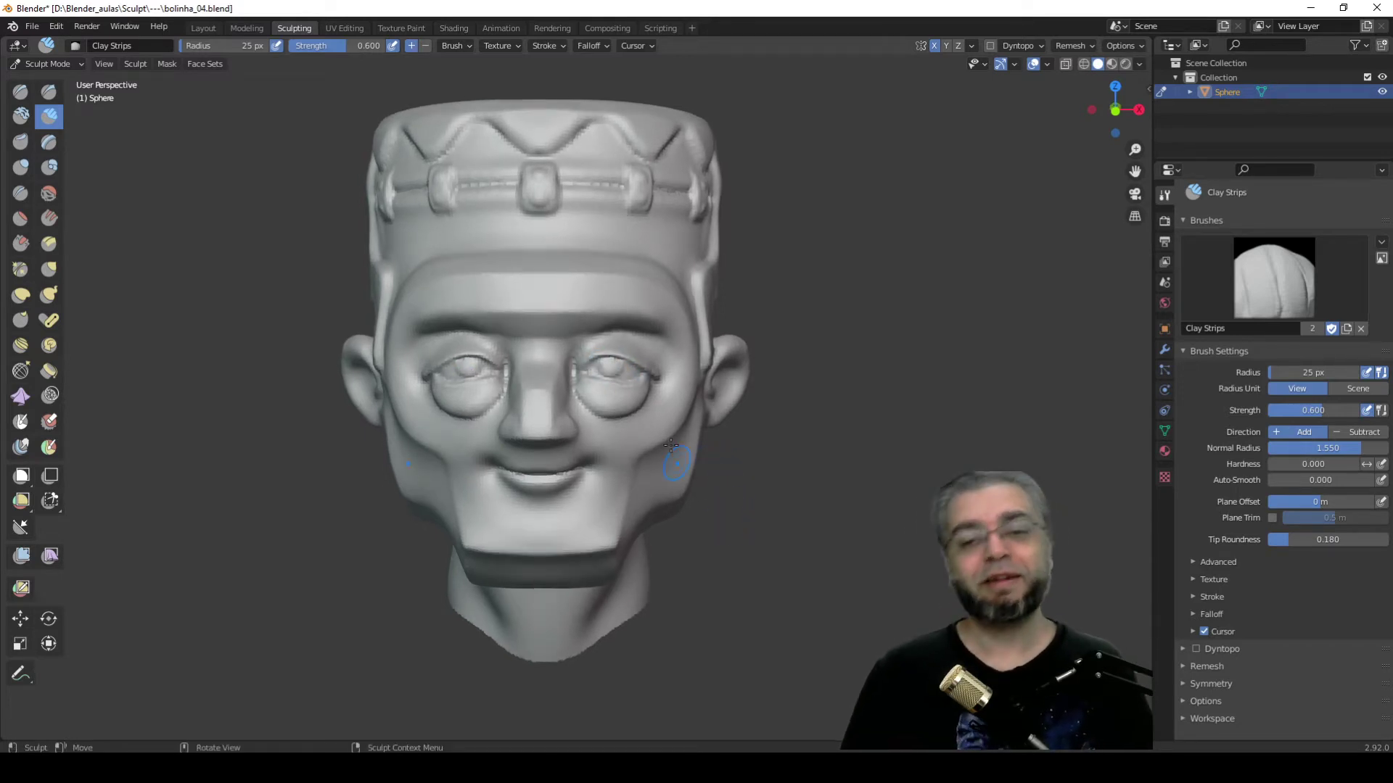
click(206, 28)
Step: Add a mesh cylinder at the origin
middle_drag(551, 363, 628, 432)
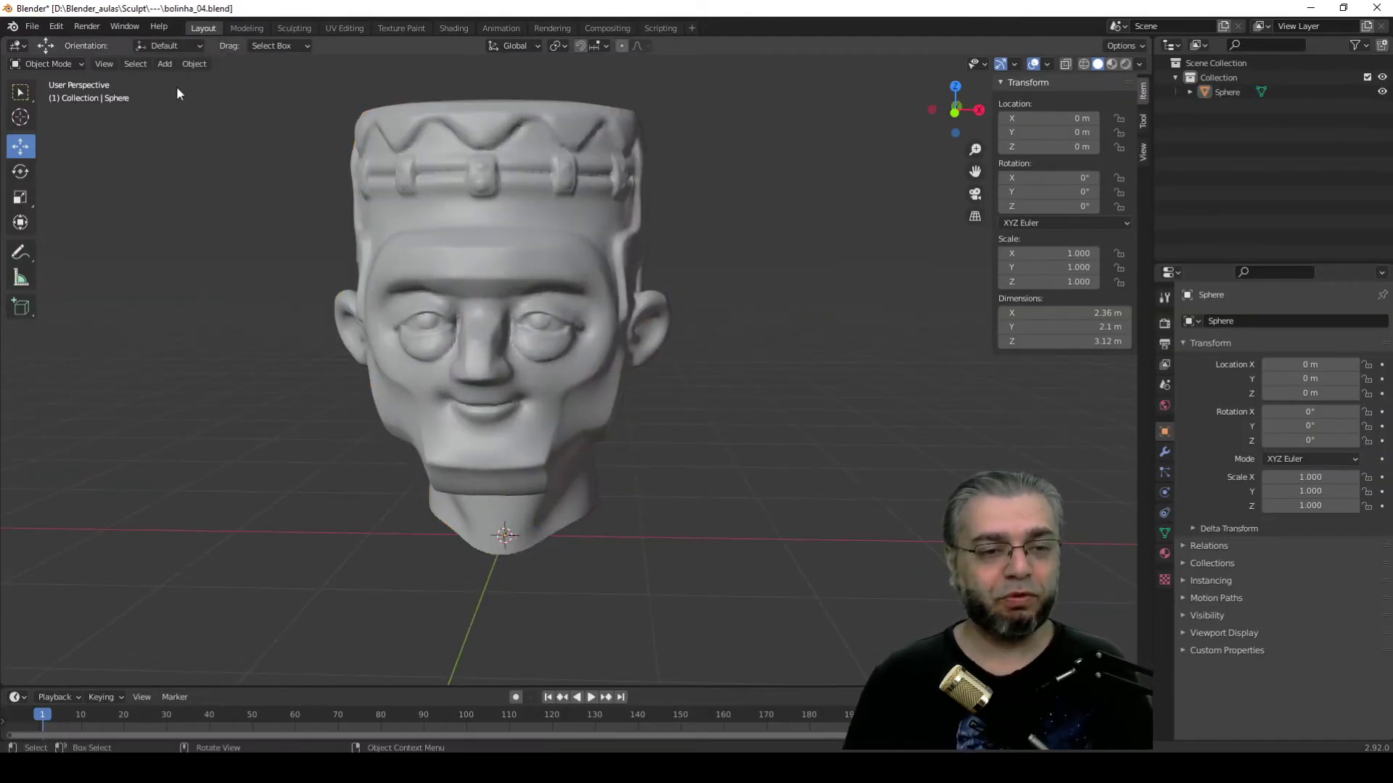
click(164, 63)
mouse_move(185, 81)
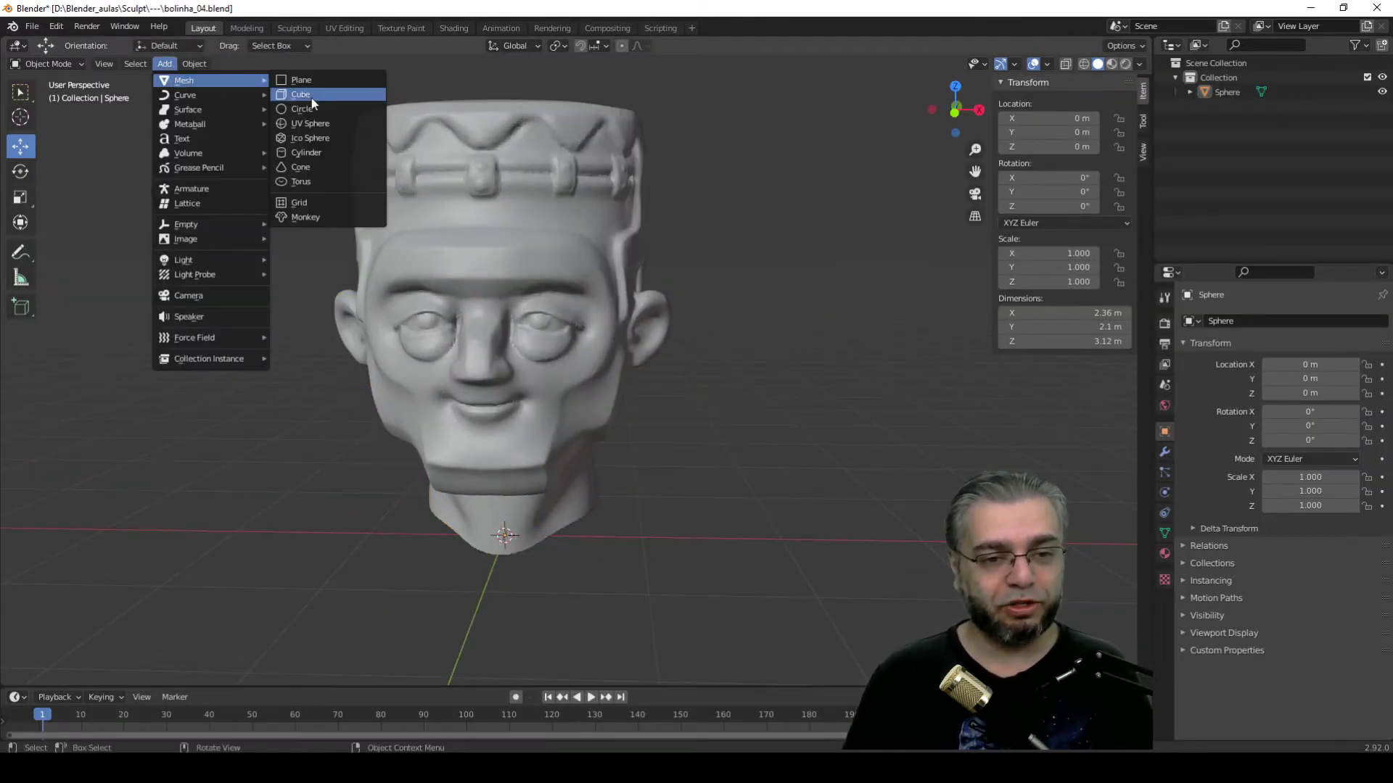
click(311, 154)
mouse_move(499, 400)
middle_down()
mouse_move(551, 514)
mouse_move(479, 404)
middle_up()
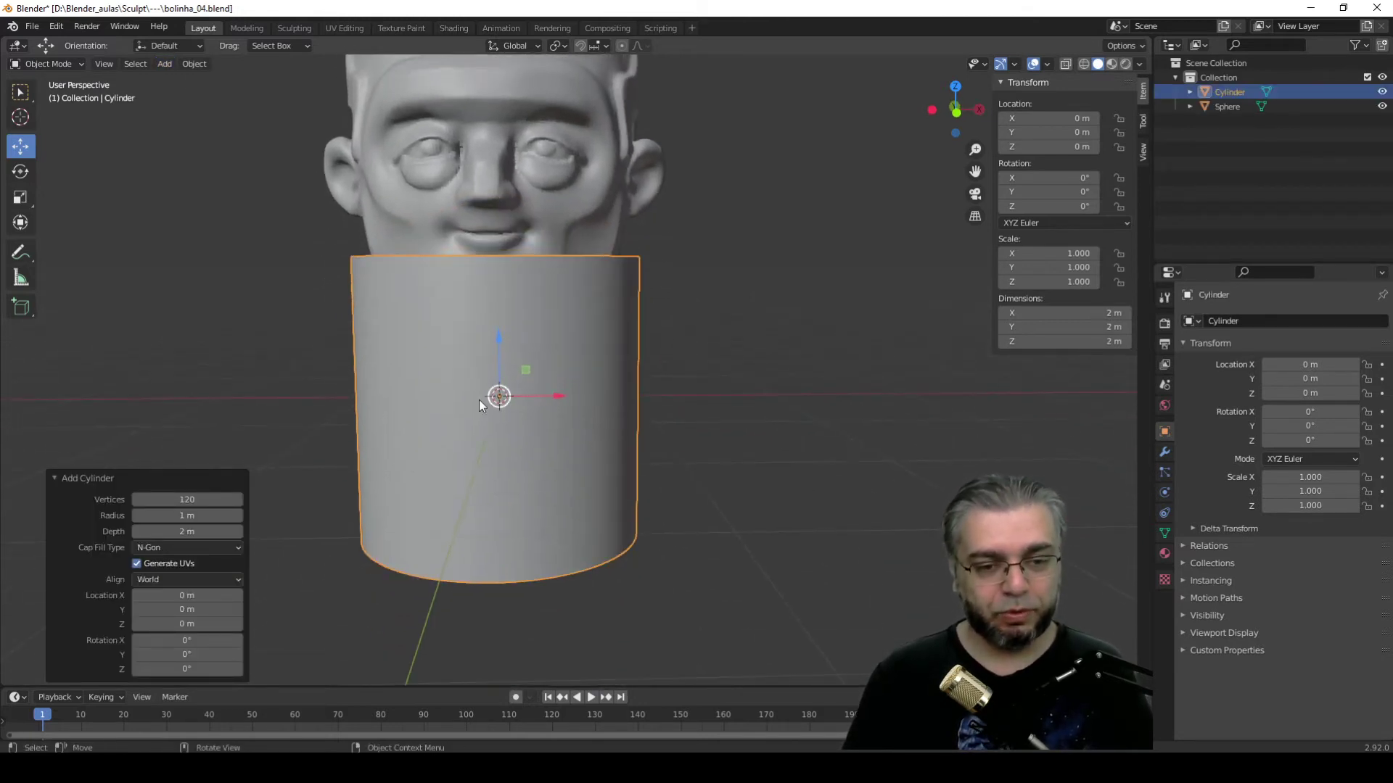
Step: Scale the cylinder down to 0.138 and rotate it -90° on Y onto its side
click(21, 196)
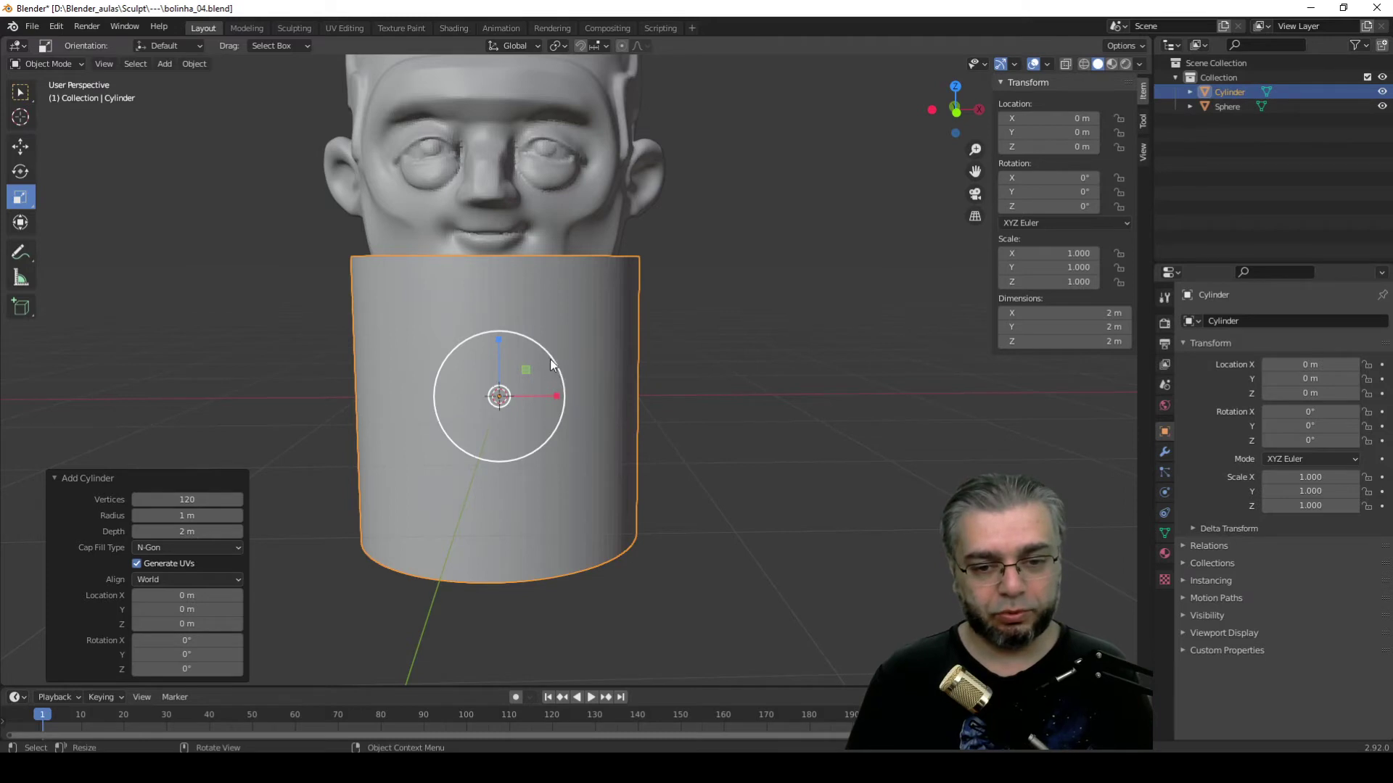
mouse_move(550, 359)
mouse_down()
mouse_move(516, 402)
mouse_move(542, 418)
mouse_up()
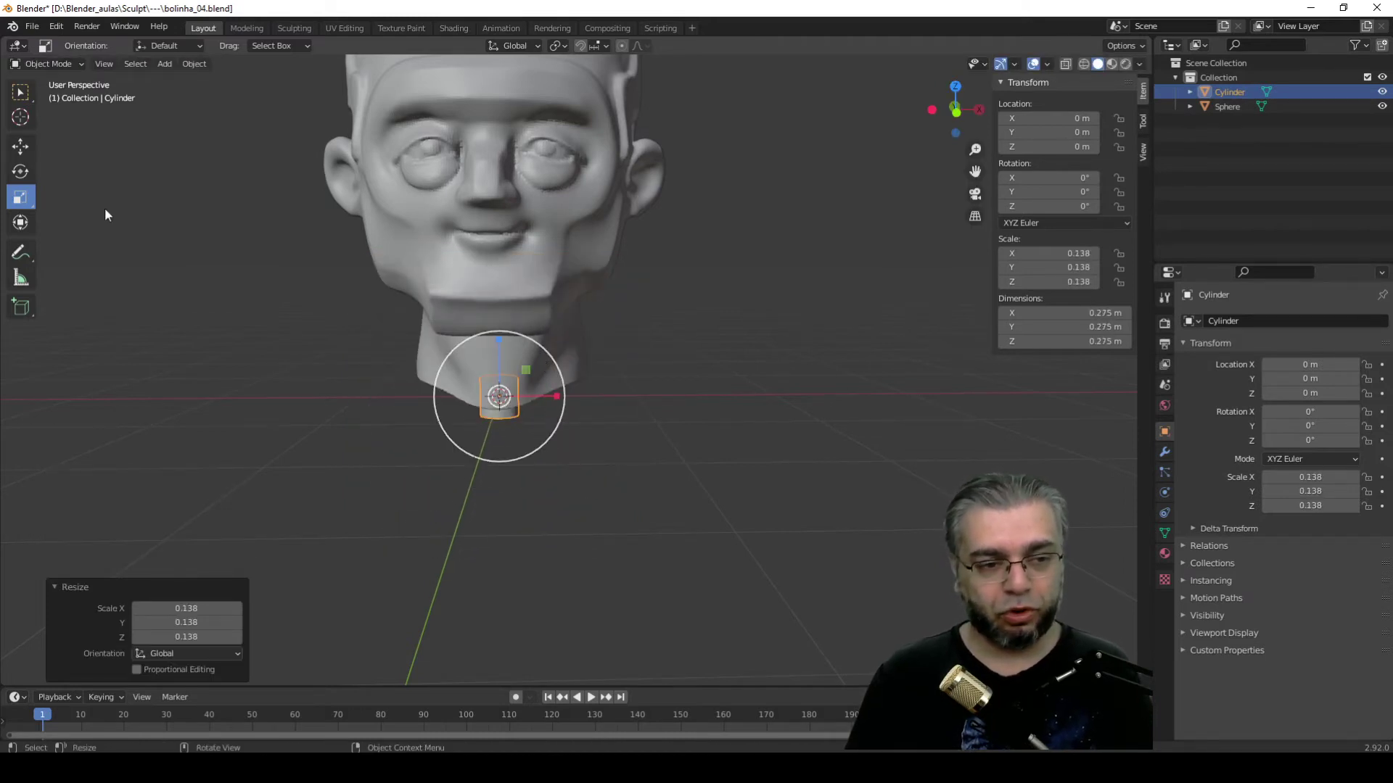
click(18, 176)
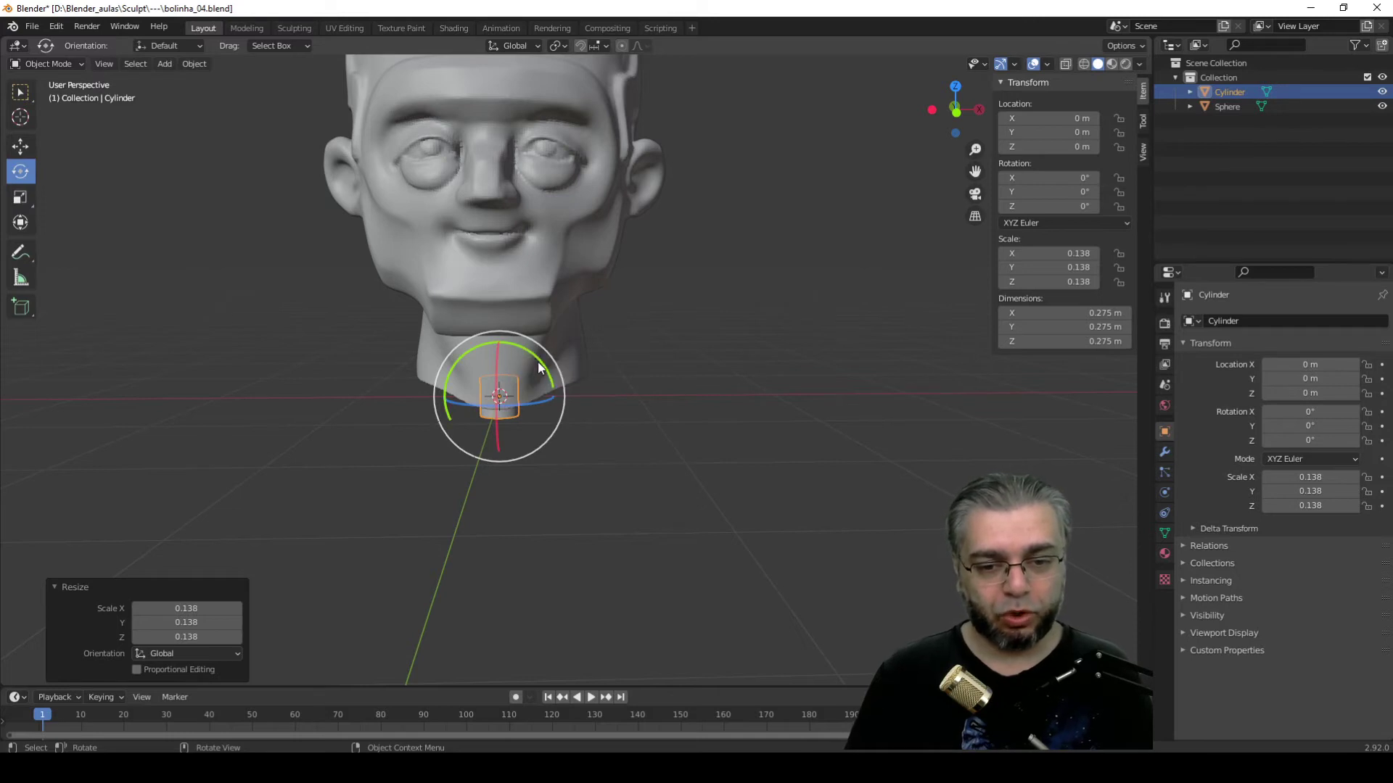
drag(538, 367, 535, 437)
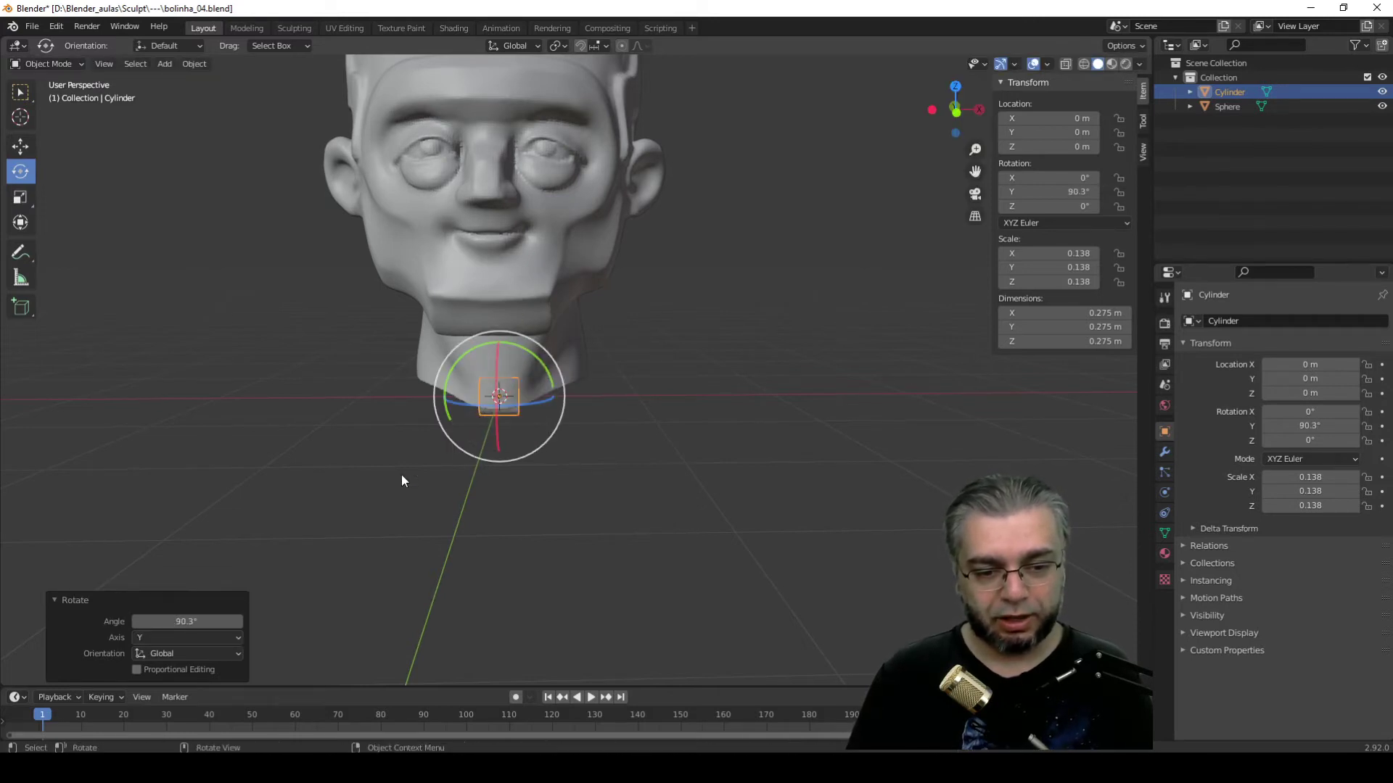
click(188, 622)
text(90)
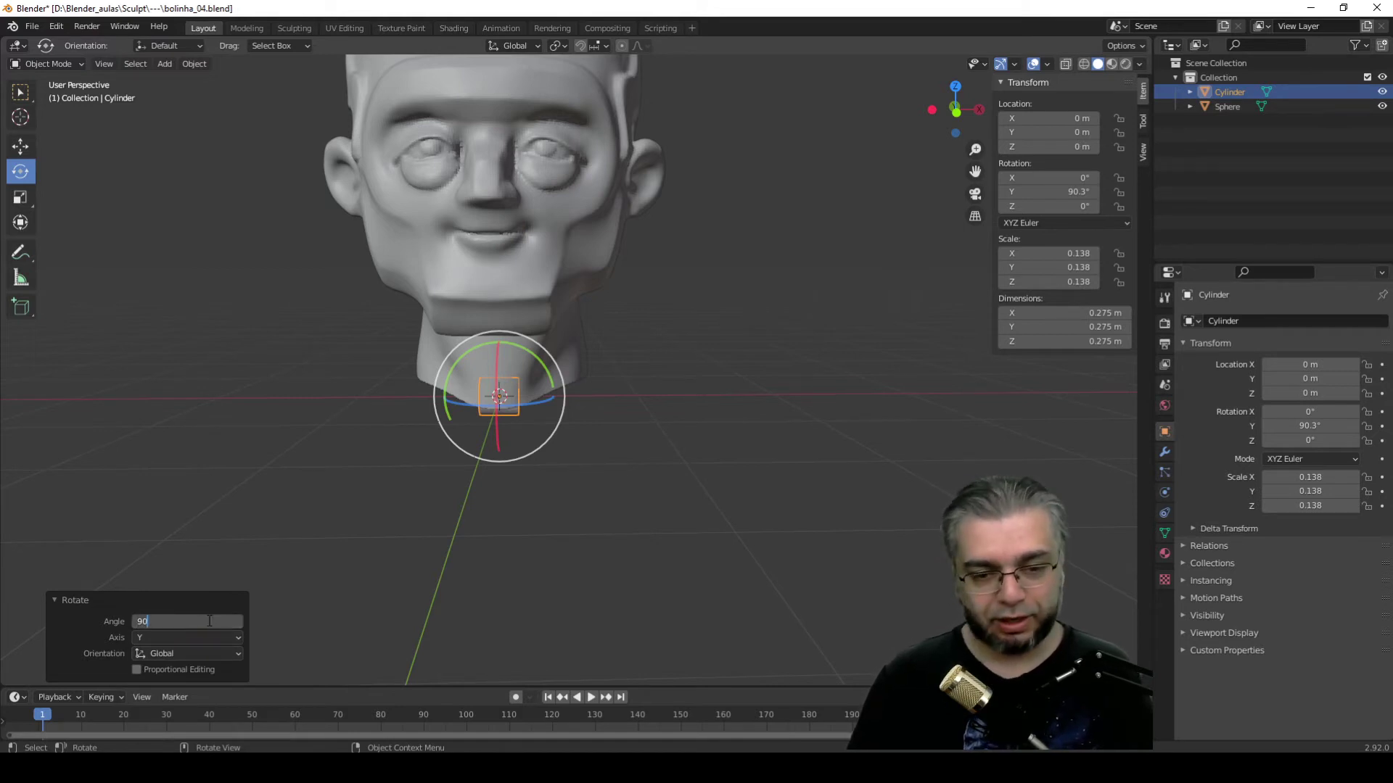
key(Return)
drag(502, 404, 509, 412)
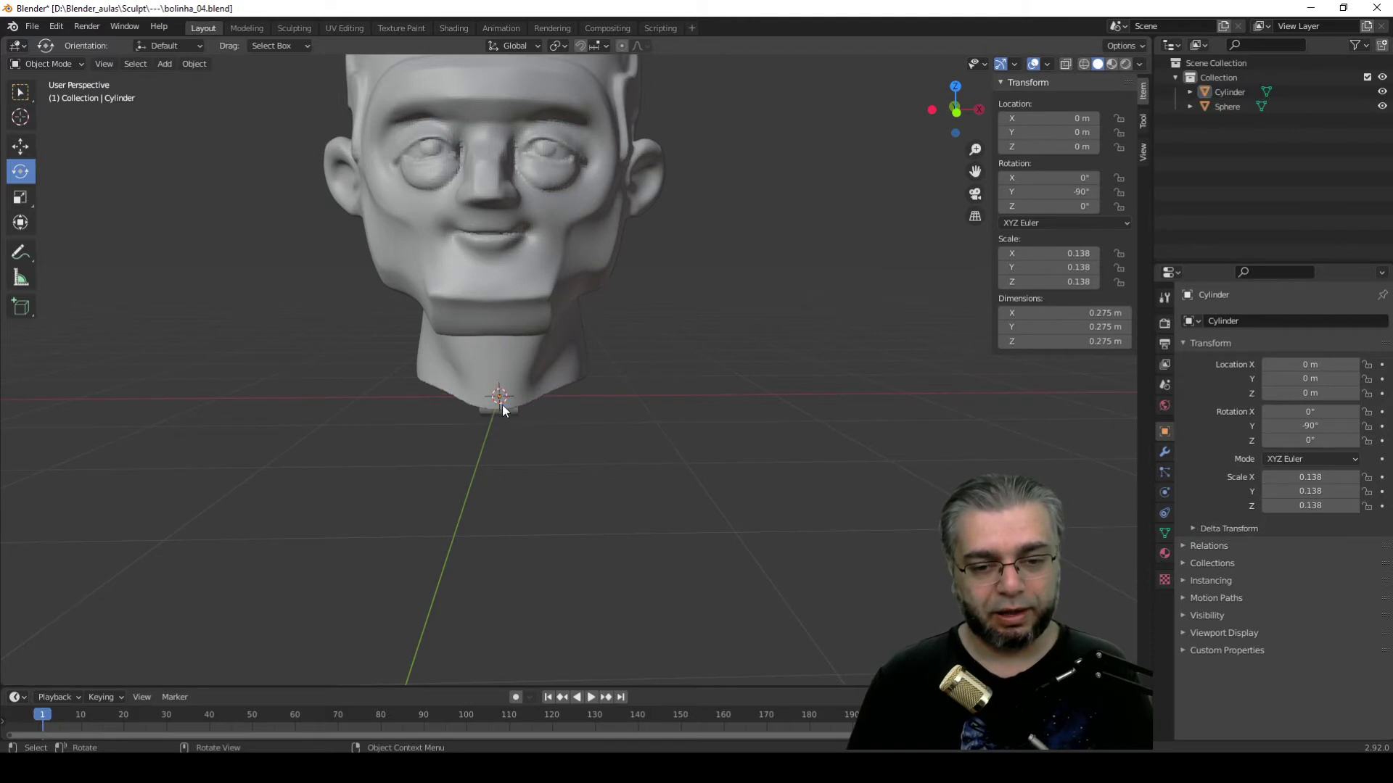
Step: In front view, move the cylinder up beside the head's right side above the ear
click(20, 145)
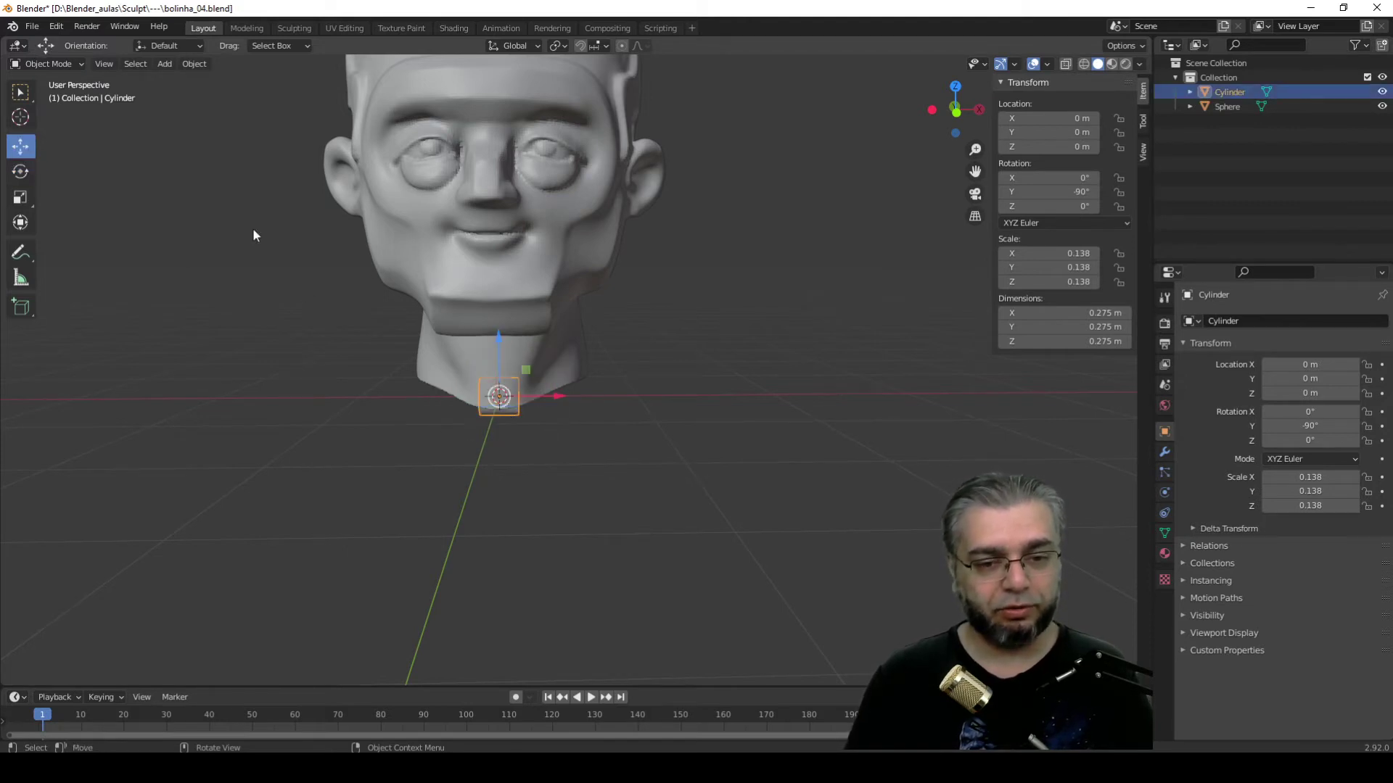
key(KP_1)
drag(527, 364, 689, 94)
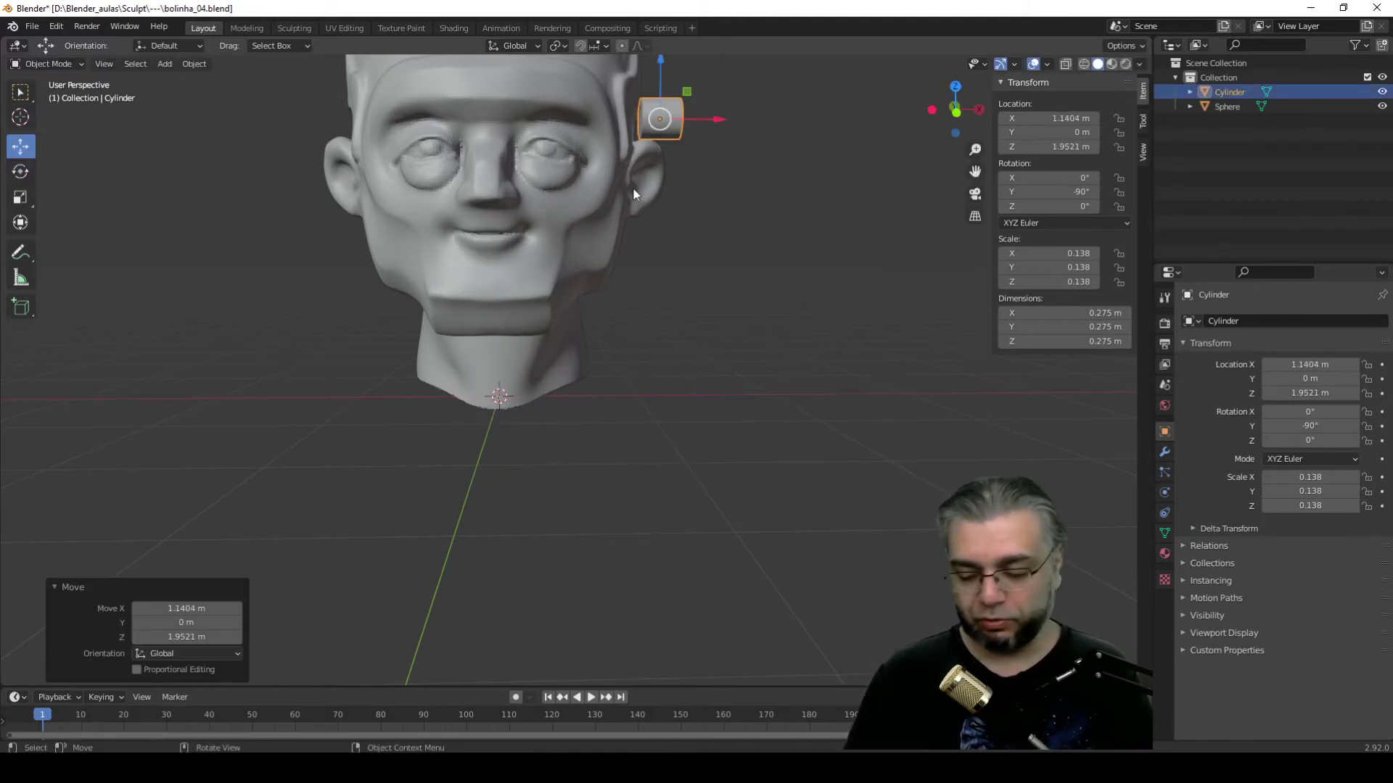
scroll(632, 189, down, 1)
shift+middle_drag(642, 181, 598, 355)
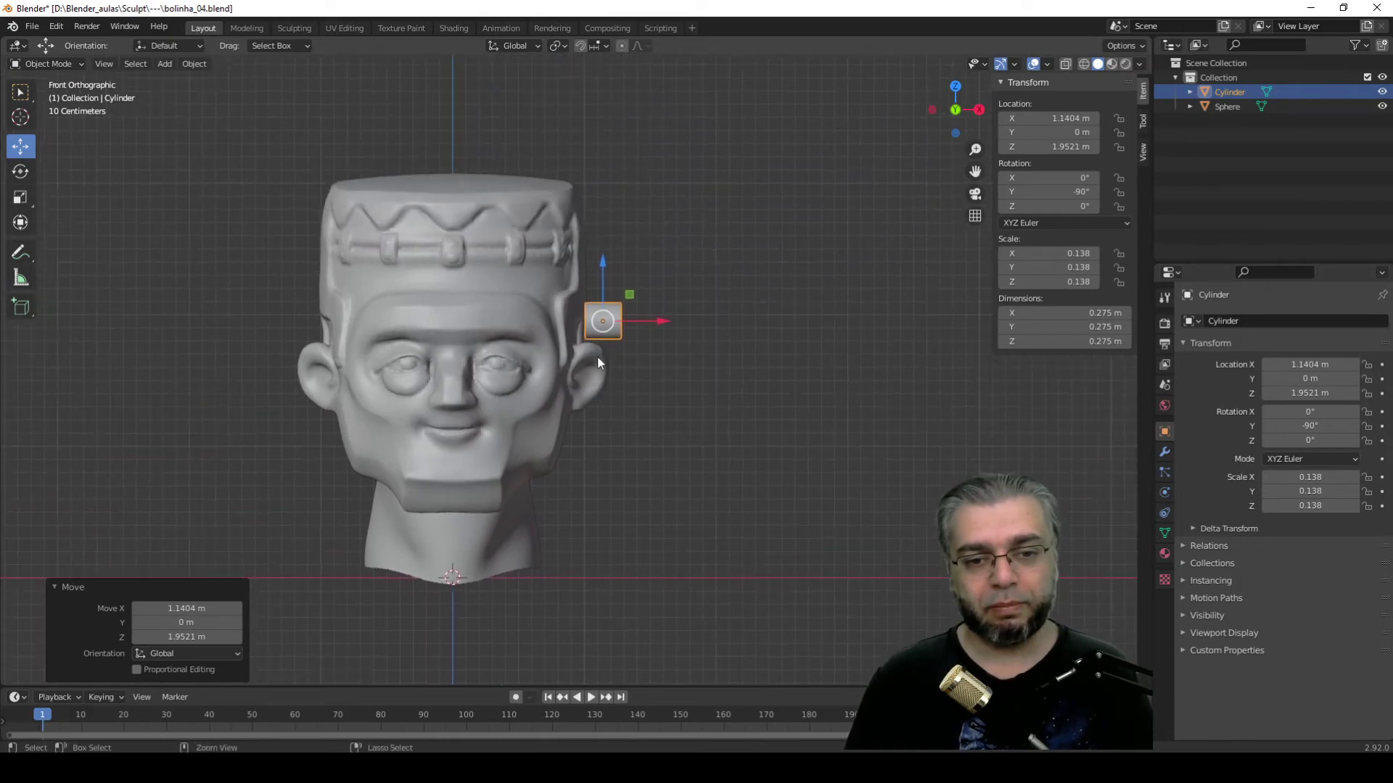
scroll(612, 342, up, 2)
scroll(614, 350, up, 3)
key(g)
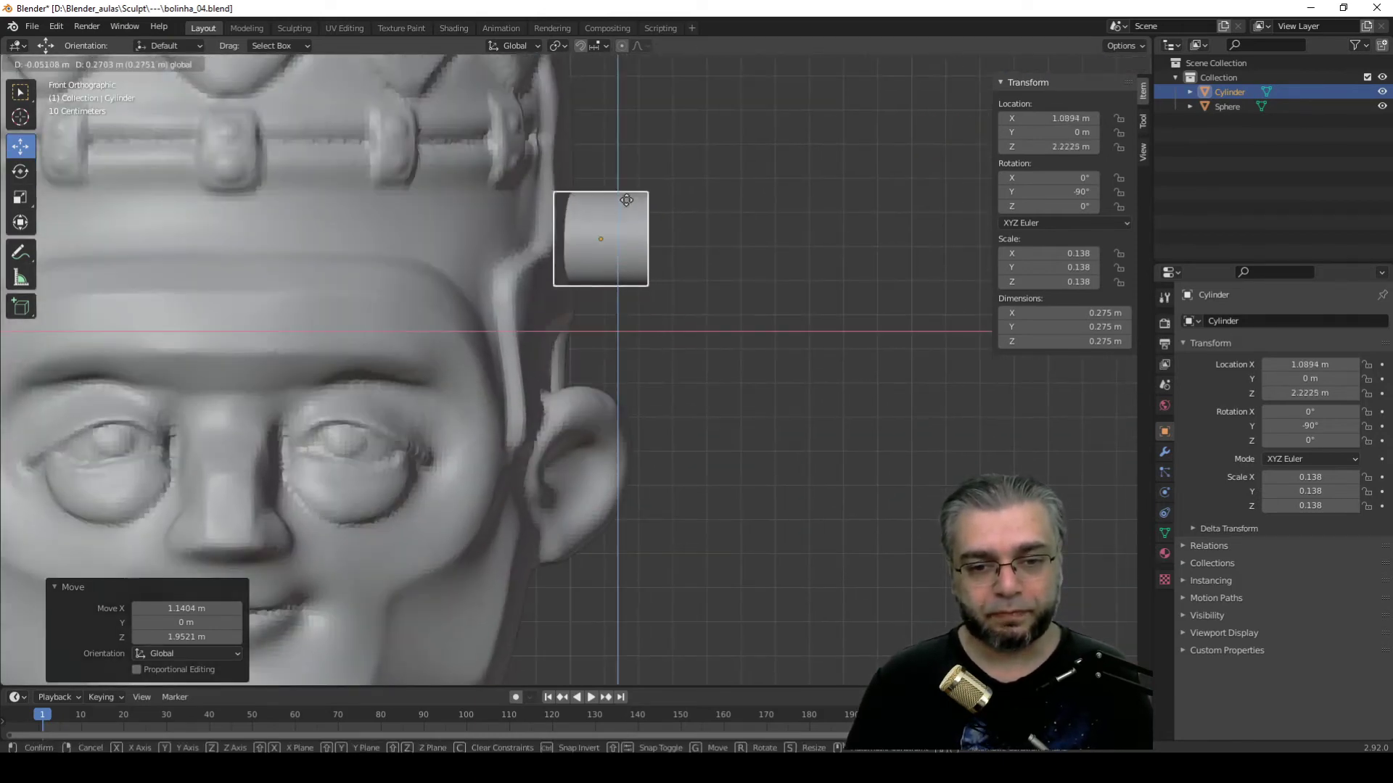
click(631, 184)
Step: Nudge the cylinder along Y against the head and reselect it
mouse_move(702, 264)
middle_down()
mouse_move(621, 375)
mouse_move(567, 415)
middle_up()
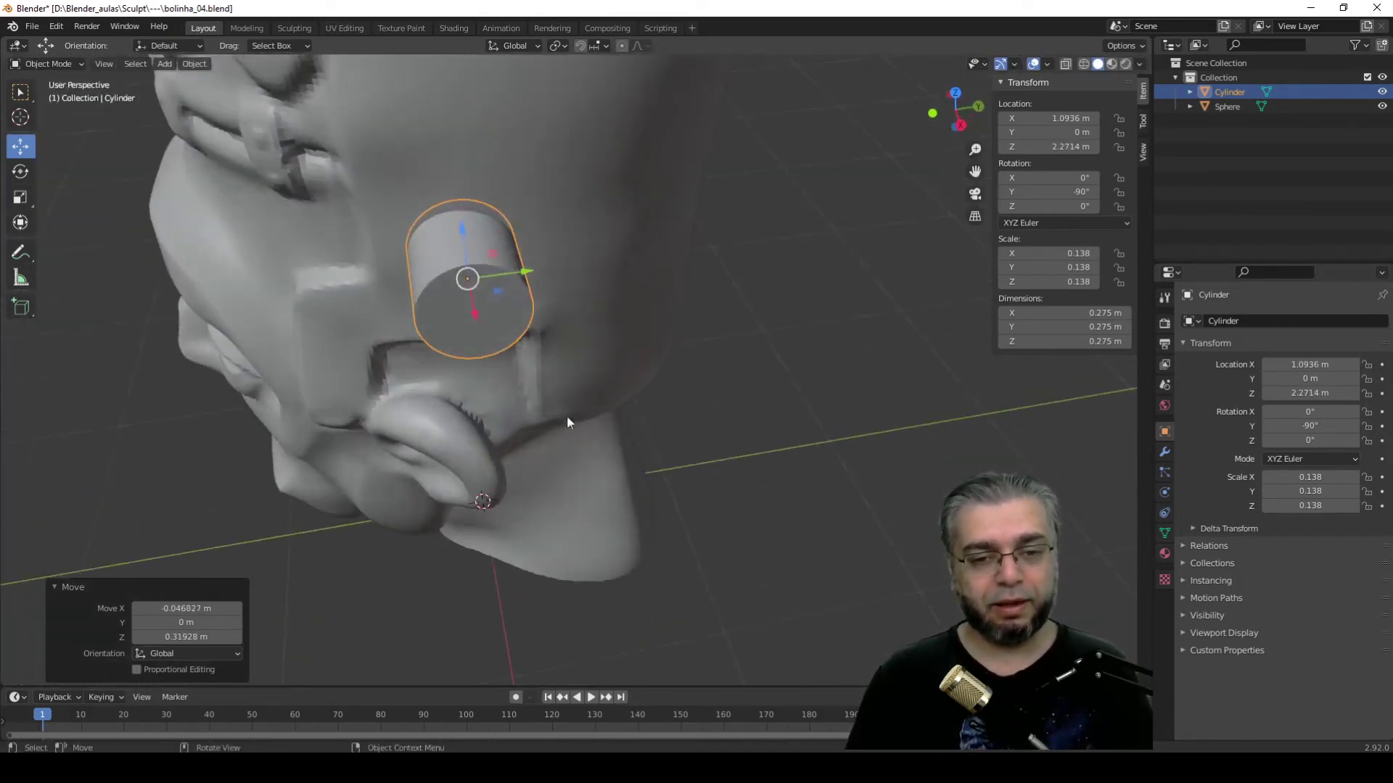
drag(517, 269, 481, 292)
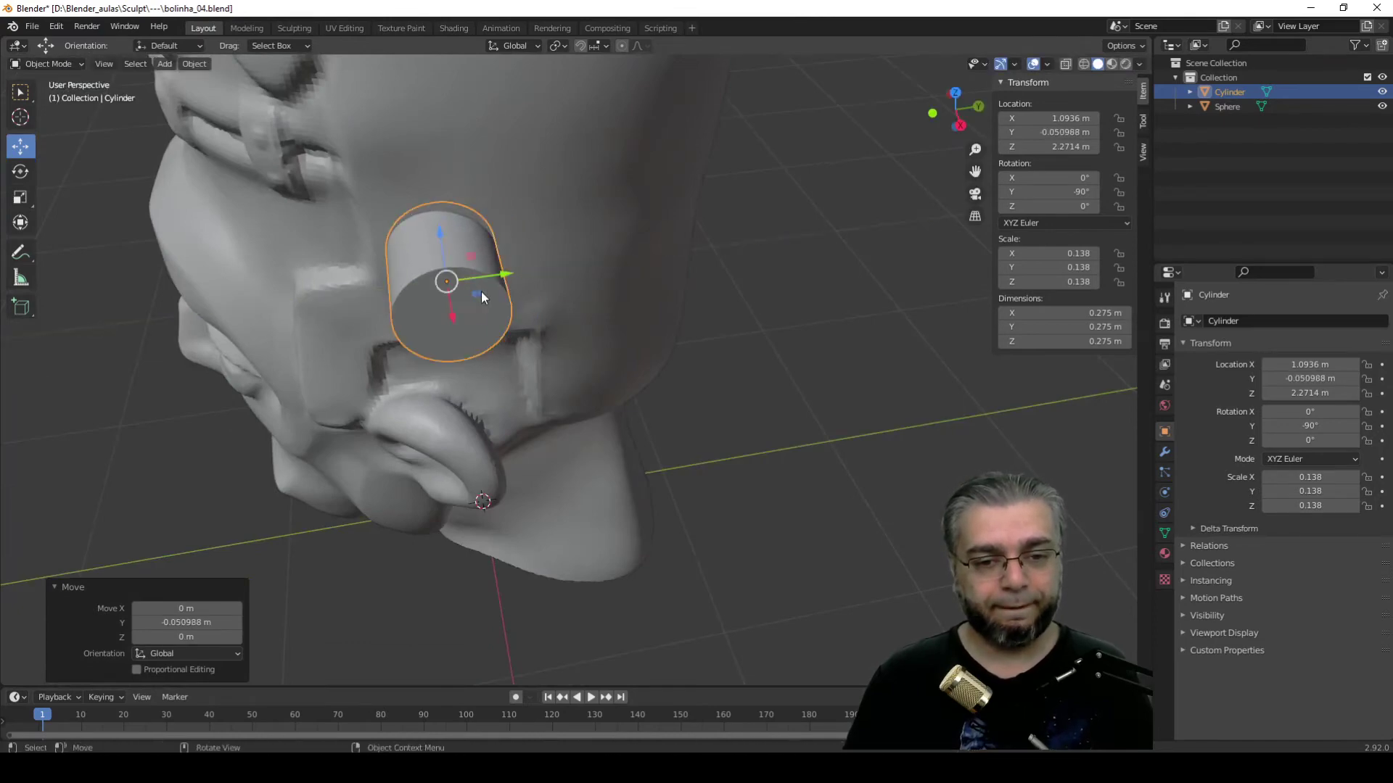
middle_drag(481, 292, 485, 337)
drag(504, 307, 517, 343)
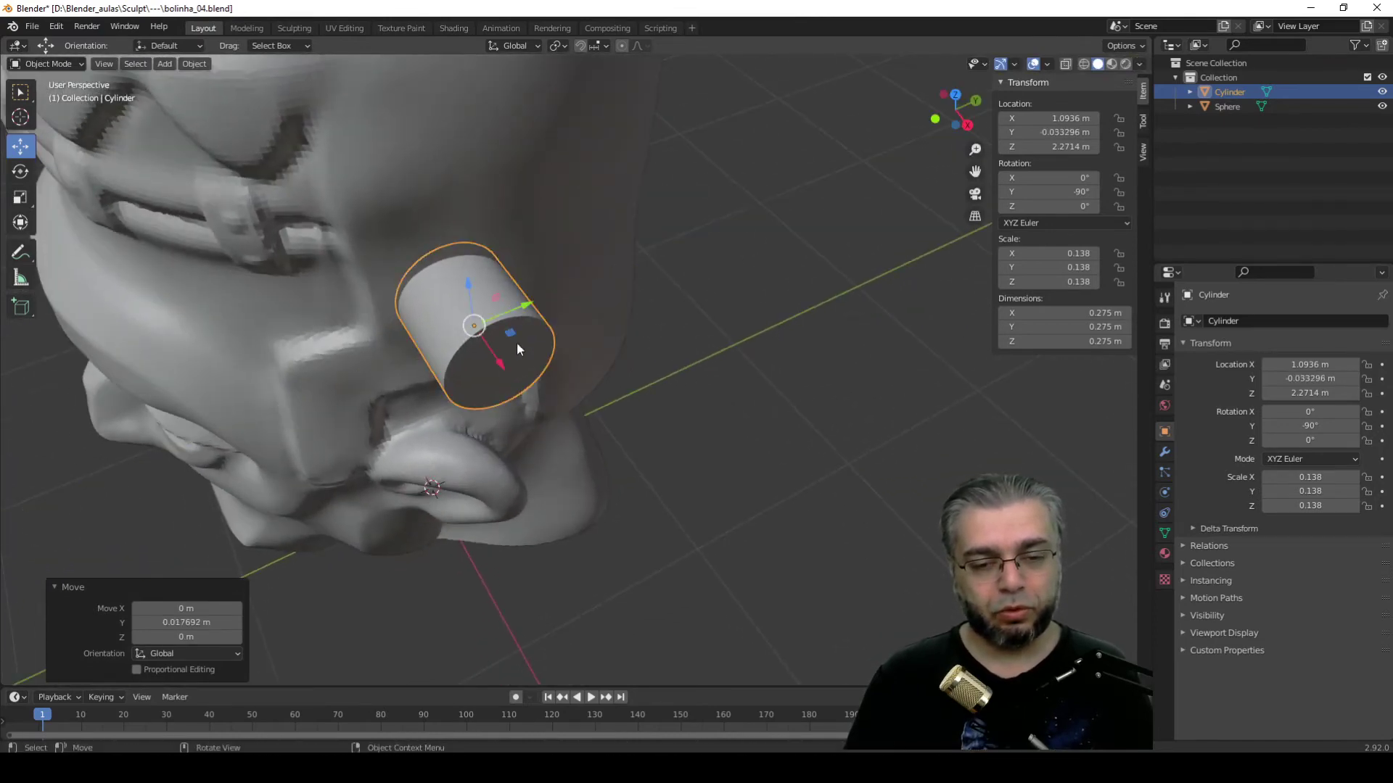
mouse_move(516, 342)
middle_down()
mouse_move(615, 349)
mouse_move(627, 331)
mouse_move(607, 347)
mouse_move(666, 370)
mouse_move(702, 434)
mouse_move(667, 402)
middle_up()
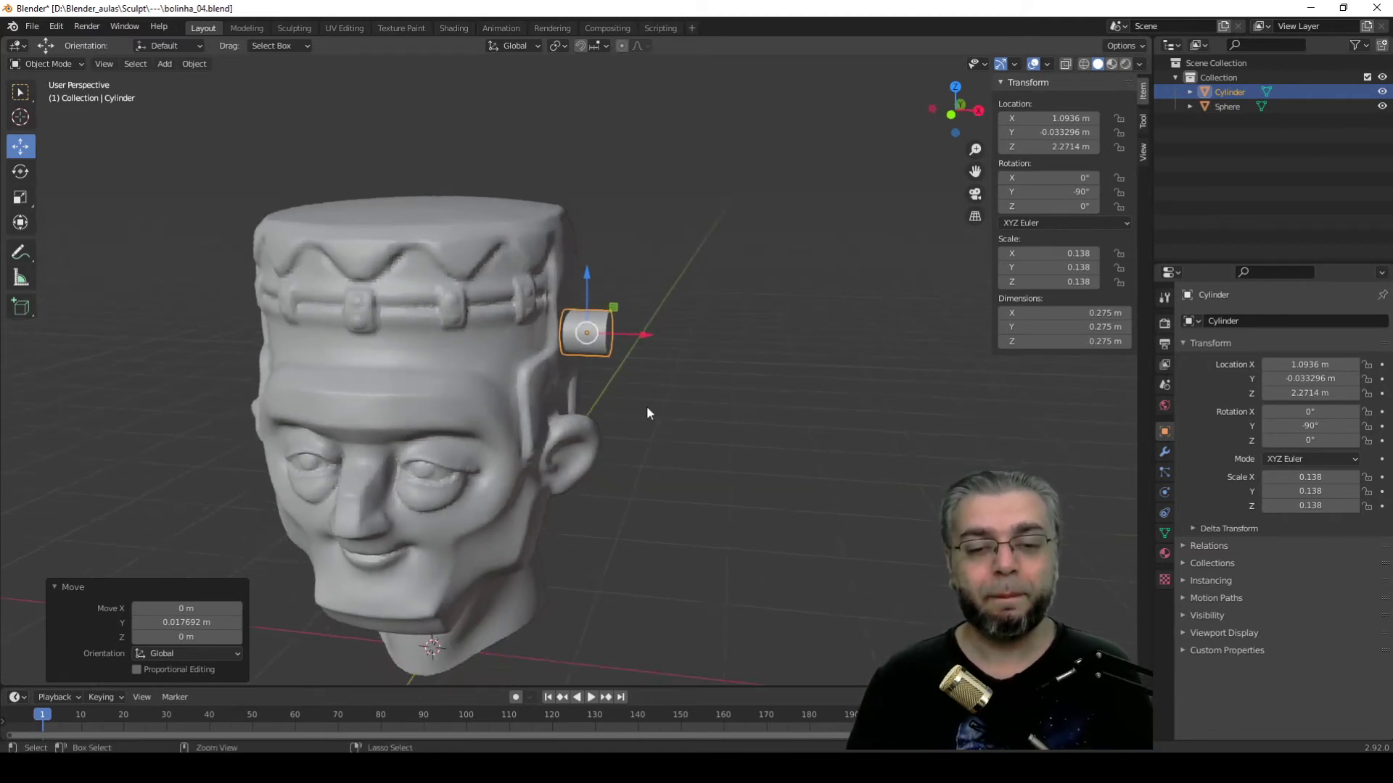
scroll(639, 391, up, 2)
click(626, 359)
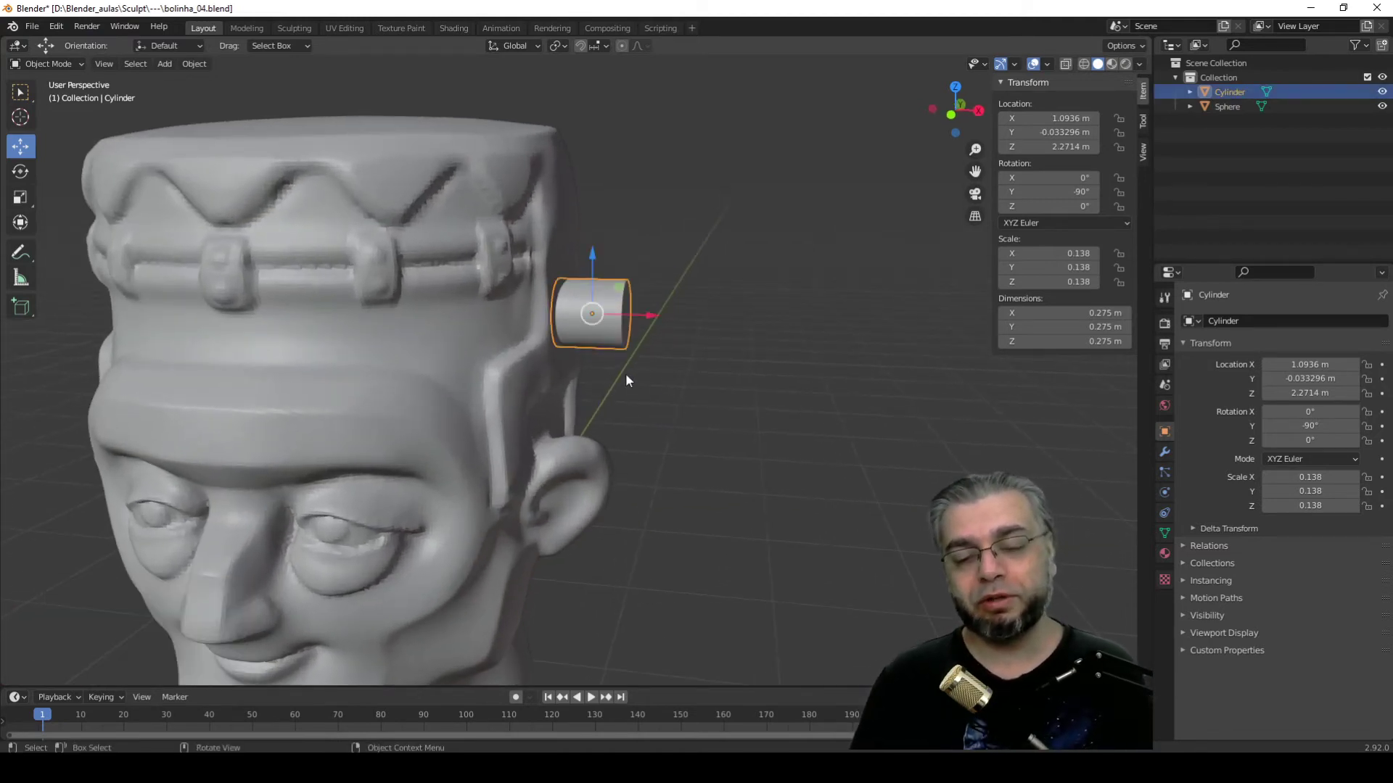
mouse_move(626, 375)
middle_down()
mouse_move(668, 355)
mouse_move(664, 368)
middle_up()
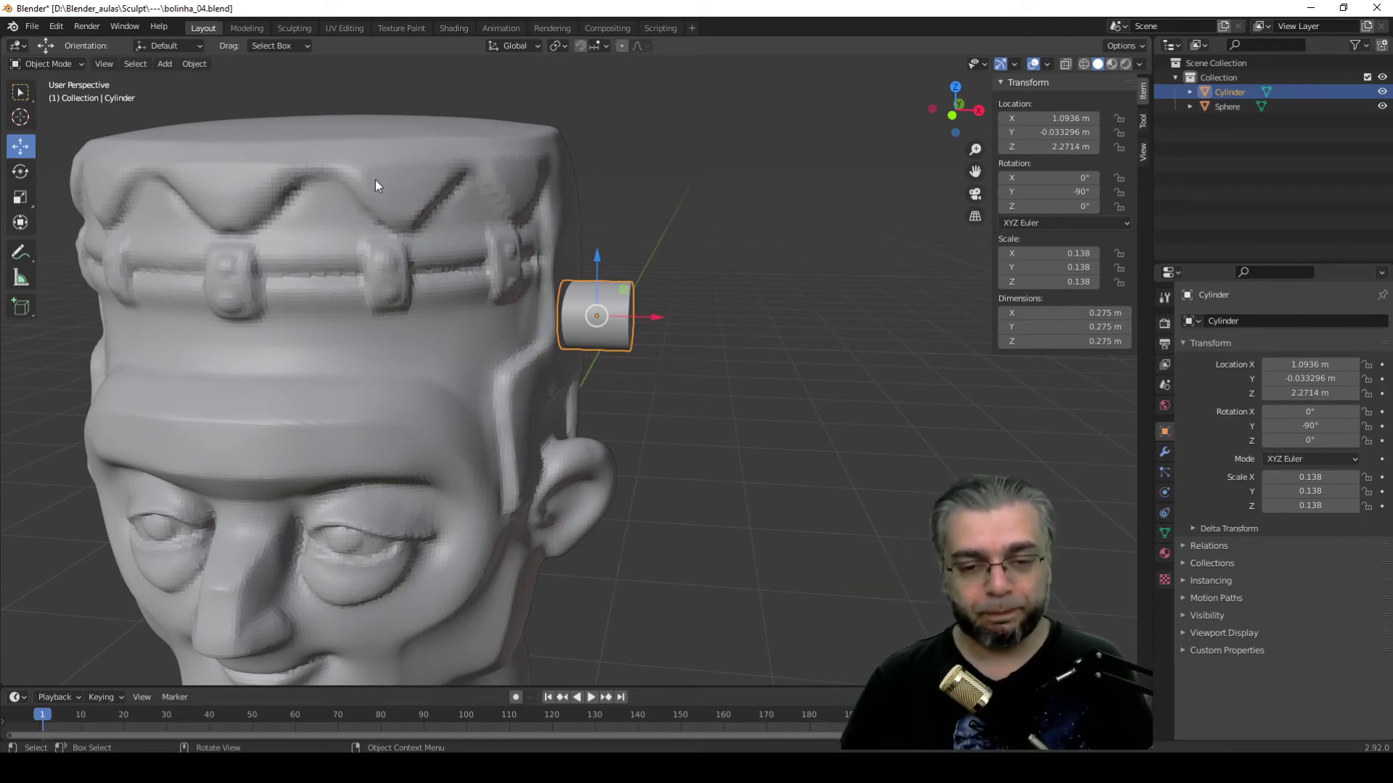
Step: Duplicate the cylinder, then delete the misplaced copy
key(shift+d)
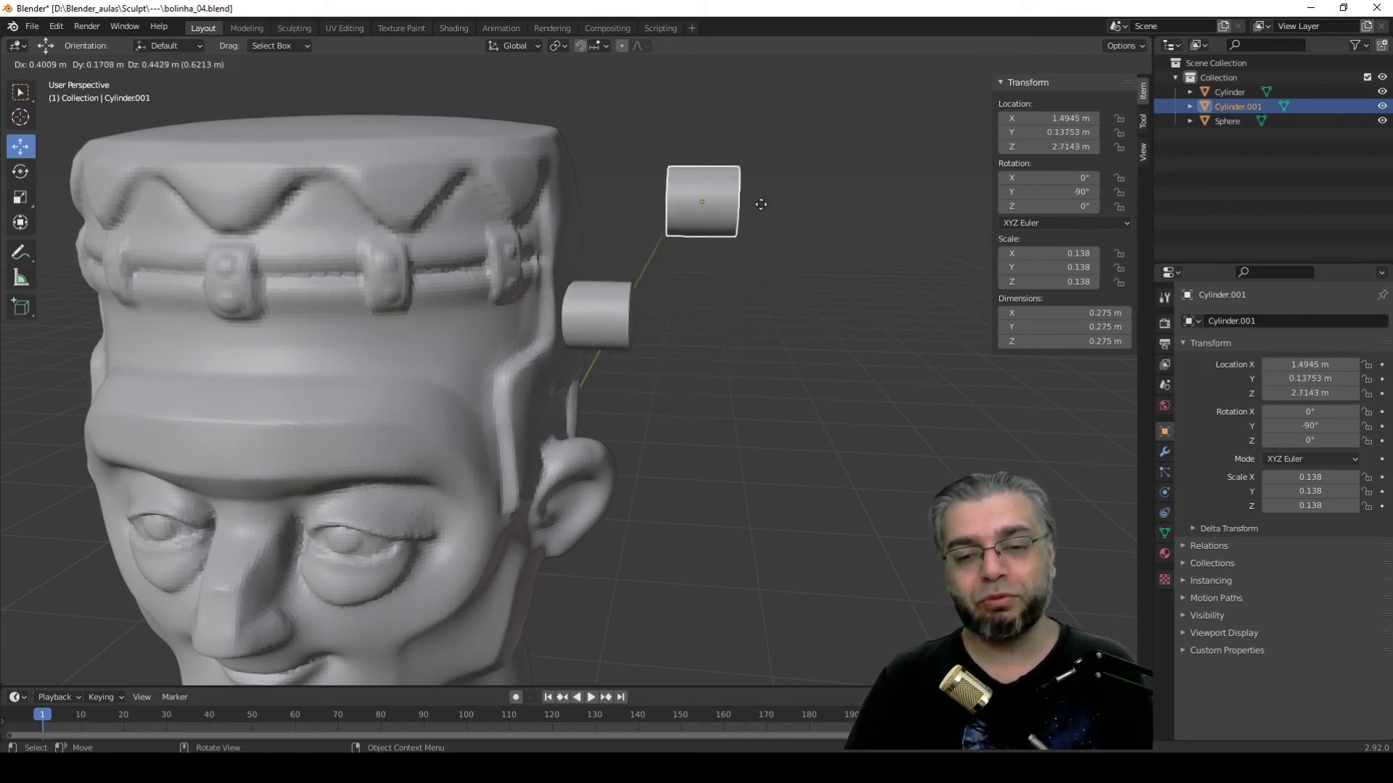
click(873, 176)
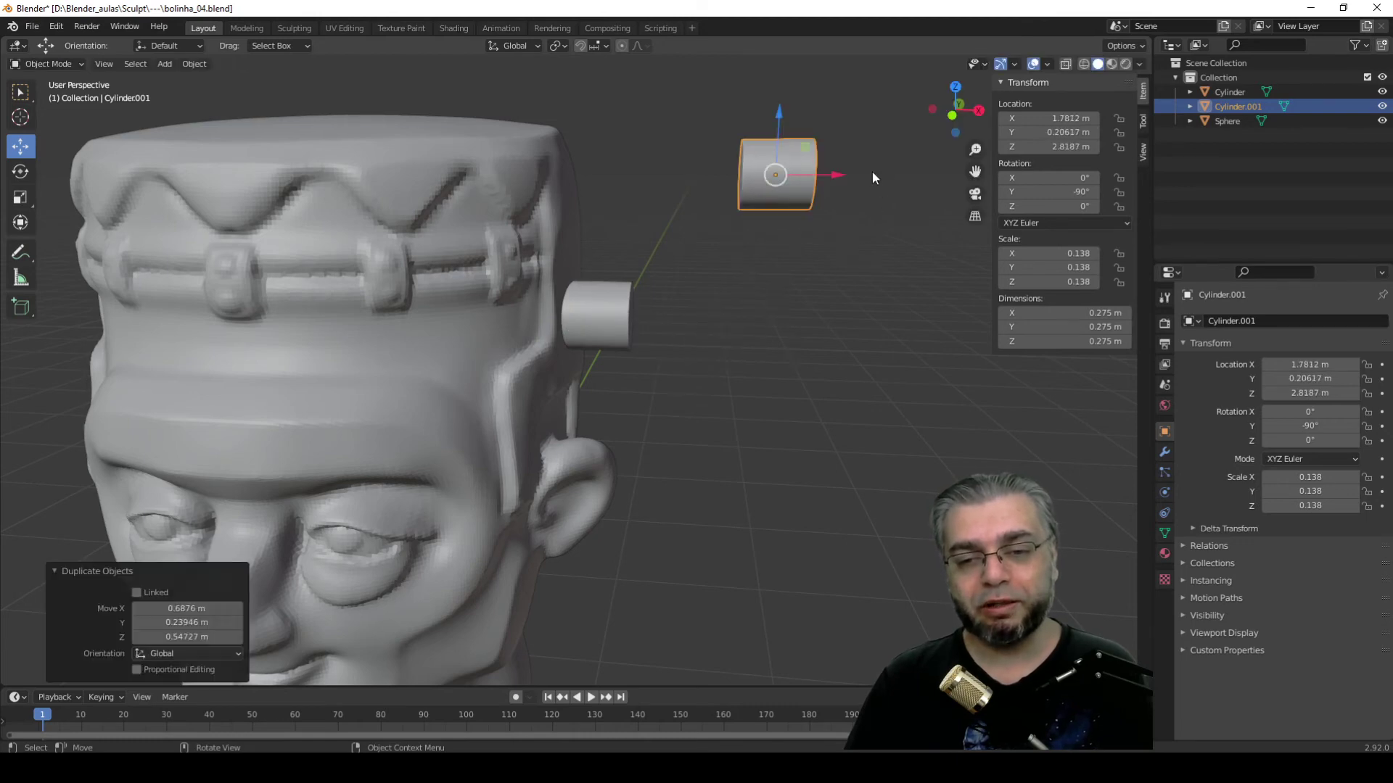
middle_drag(750, 323, 734, 354)
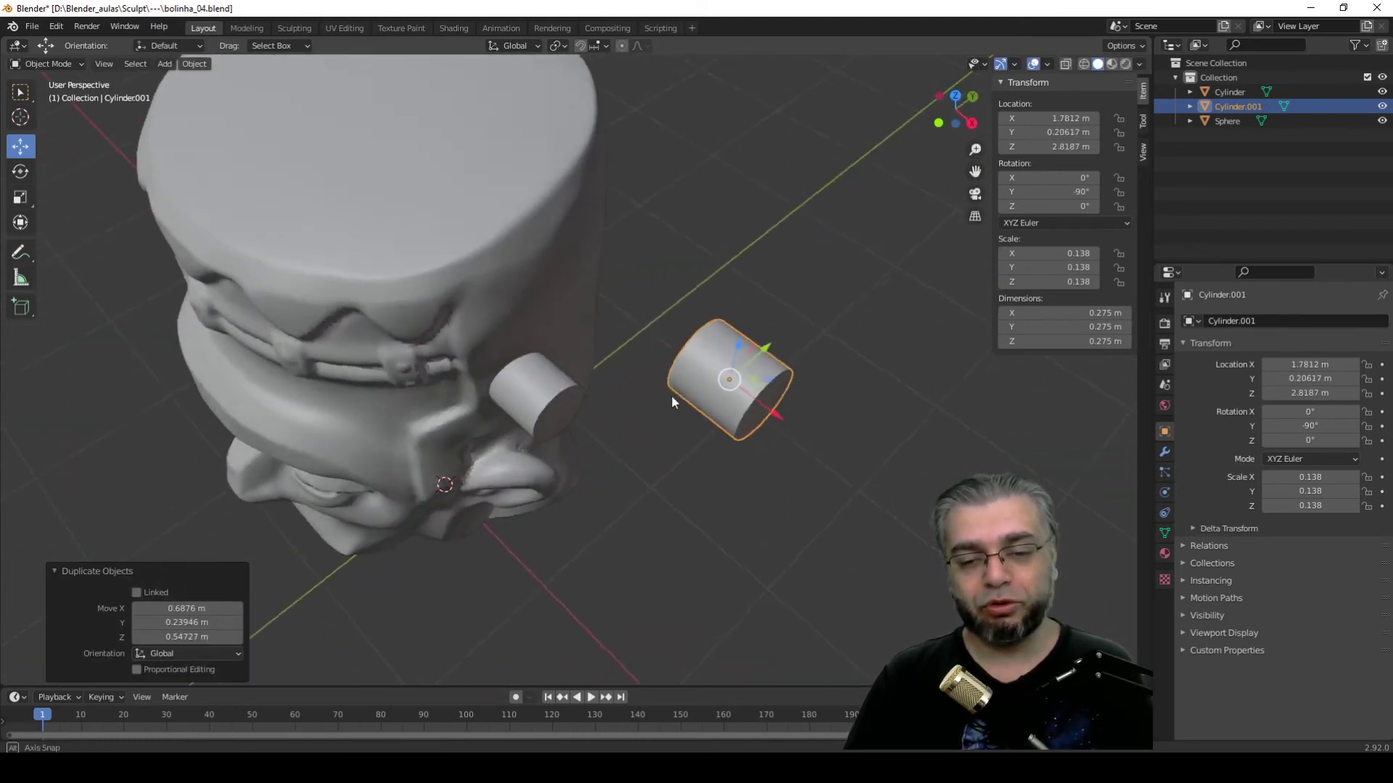
key(Delete)
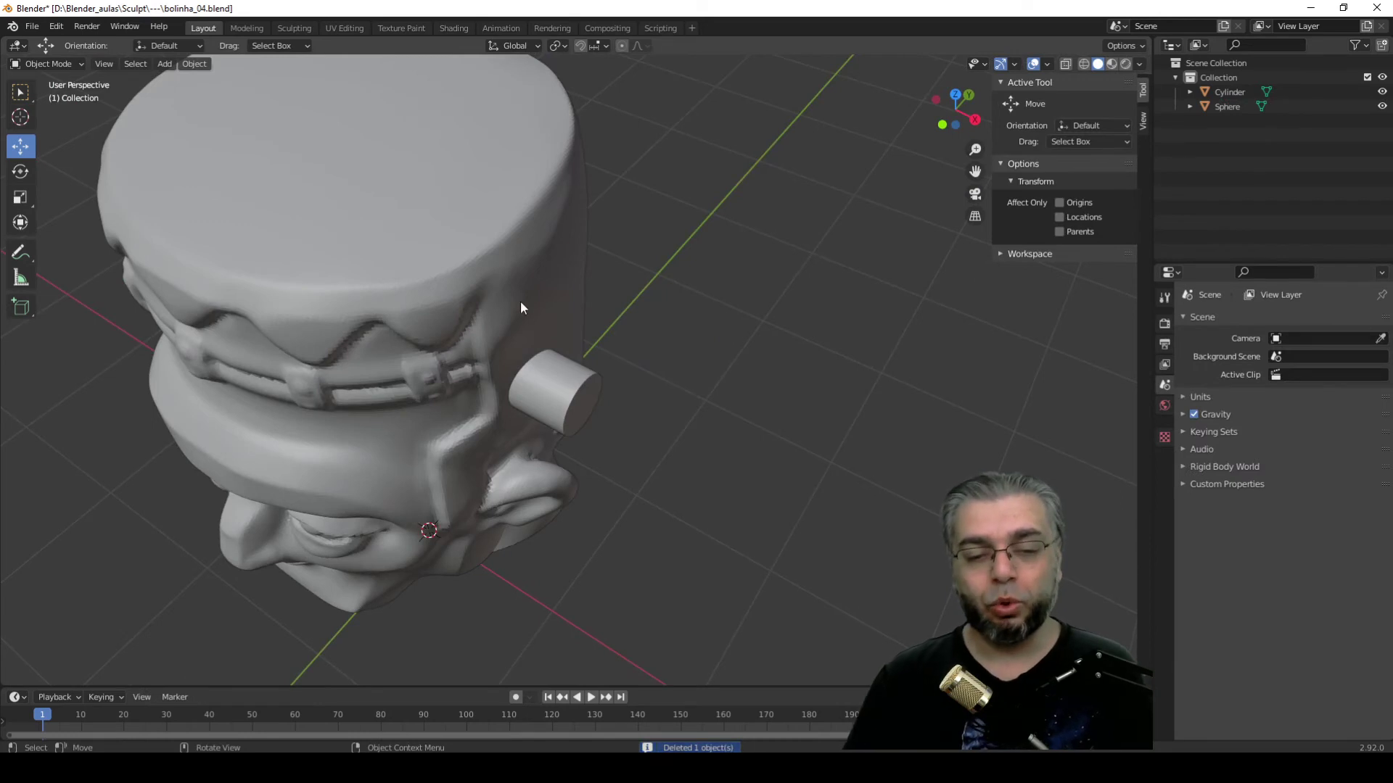
mouse_move(520, 302)
middle_down()
mouse_move(666, 344)
mouse_move(647, 332)
middle_up()
Step: Duplicate the small side cylinder again, leaving Cylinder.001 exactly in place
click(620, 330)
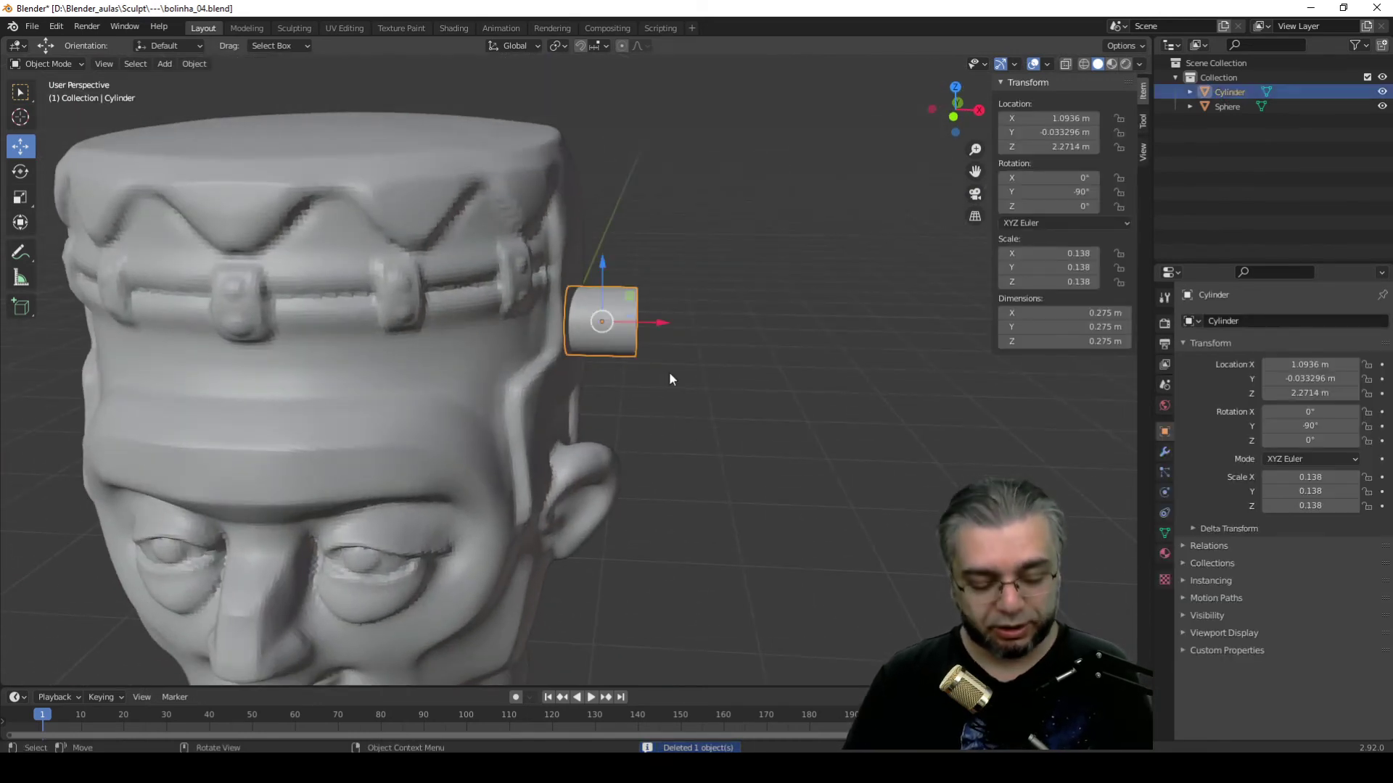
key(shift+d)
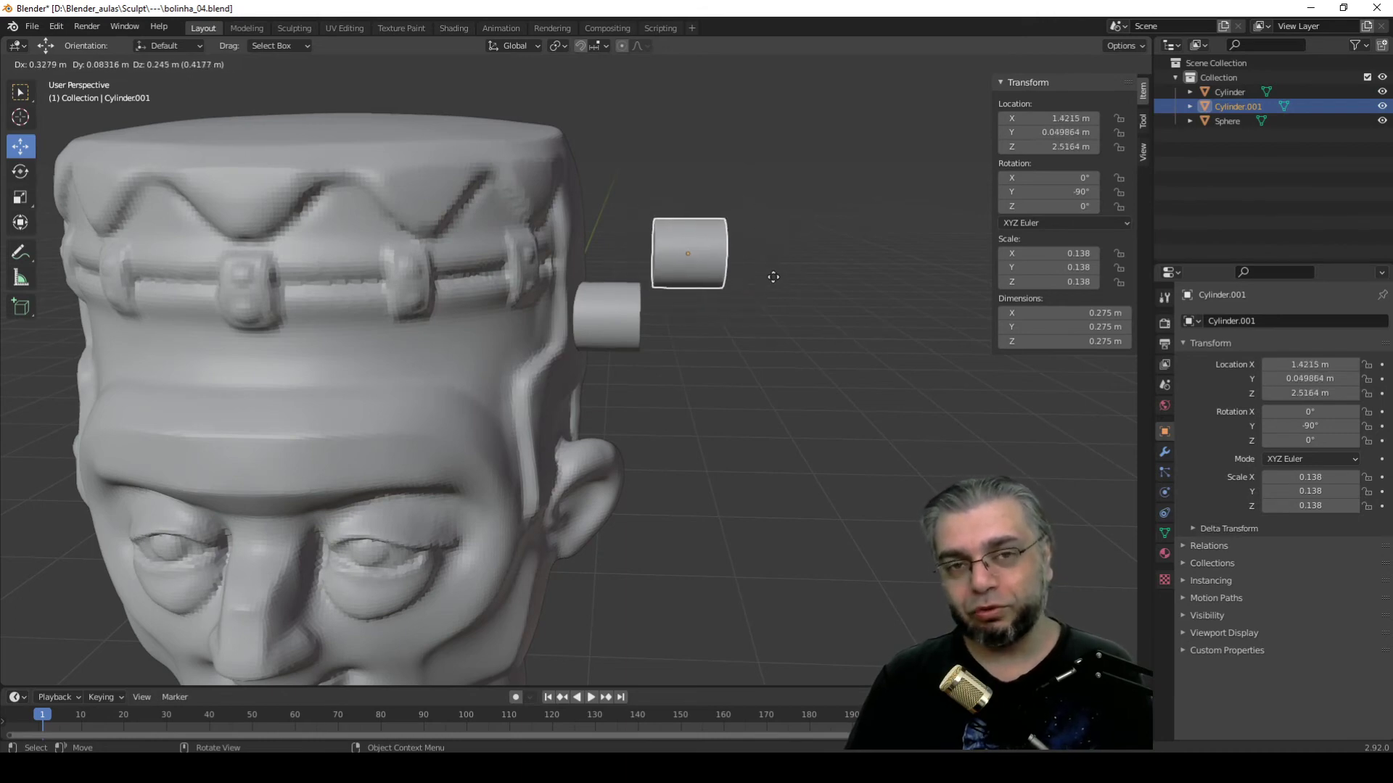
right_click(764, 281)
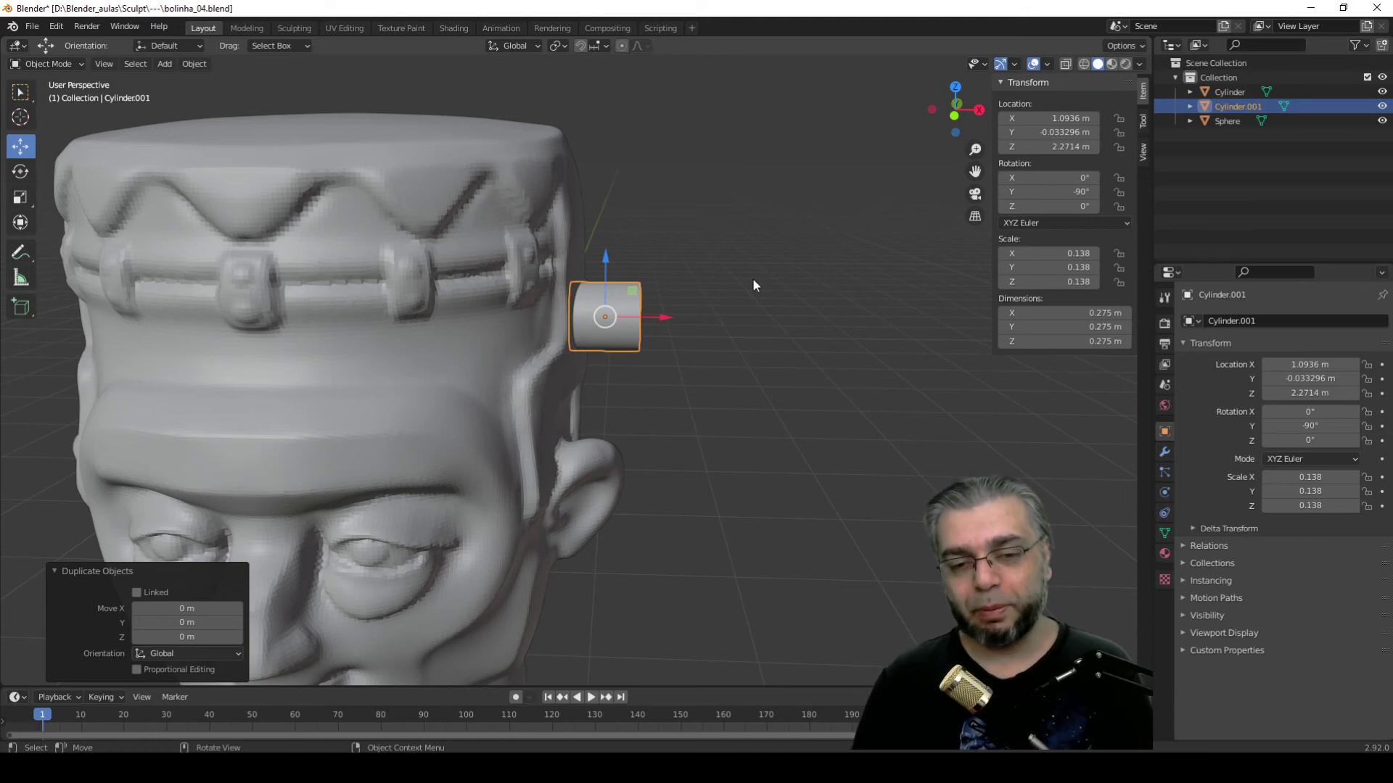
Step: Push the copy outward from the head along X and enlarge it uniformly
drag(651, 320, 693, 319)
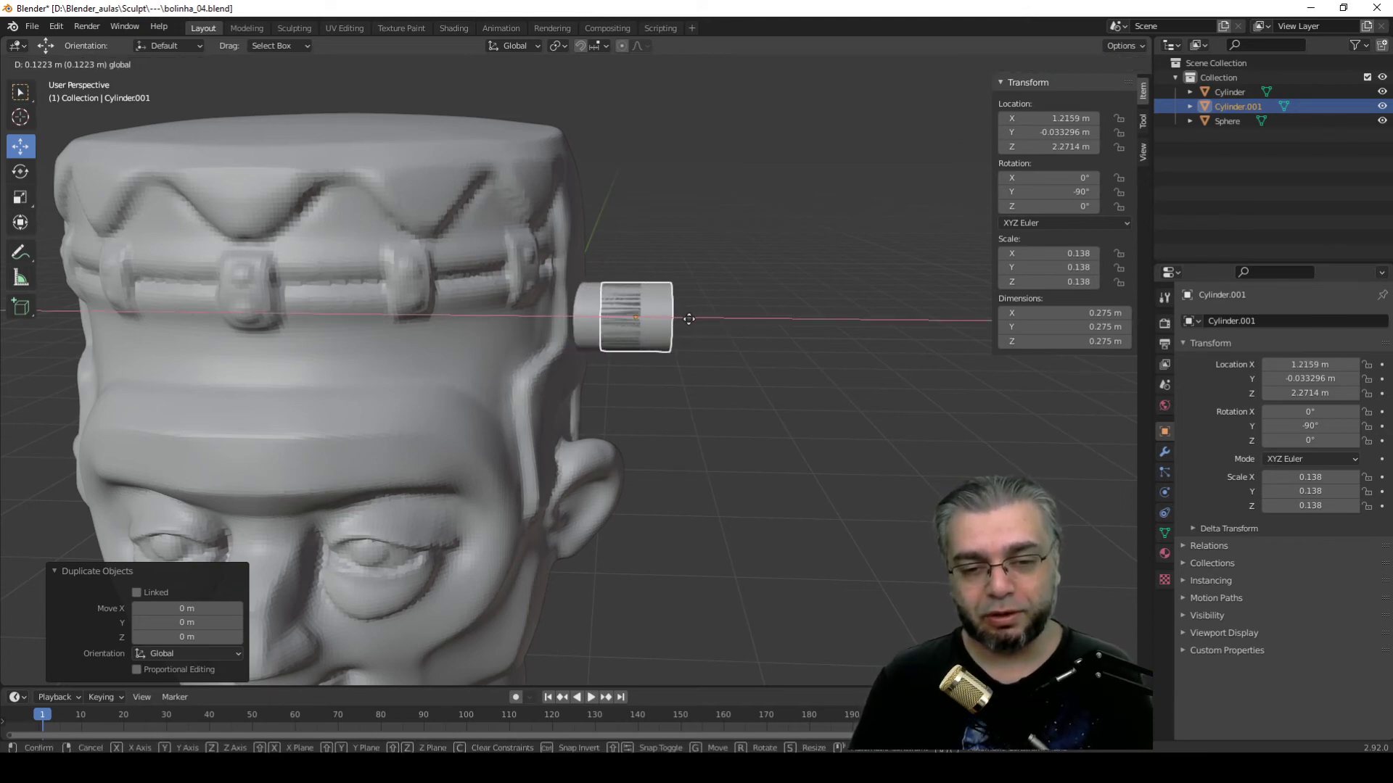
click(687, 319)
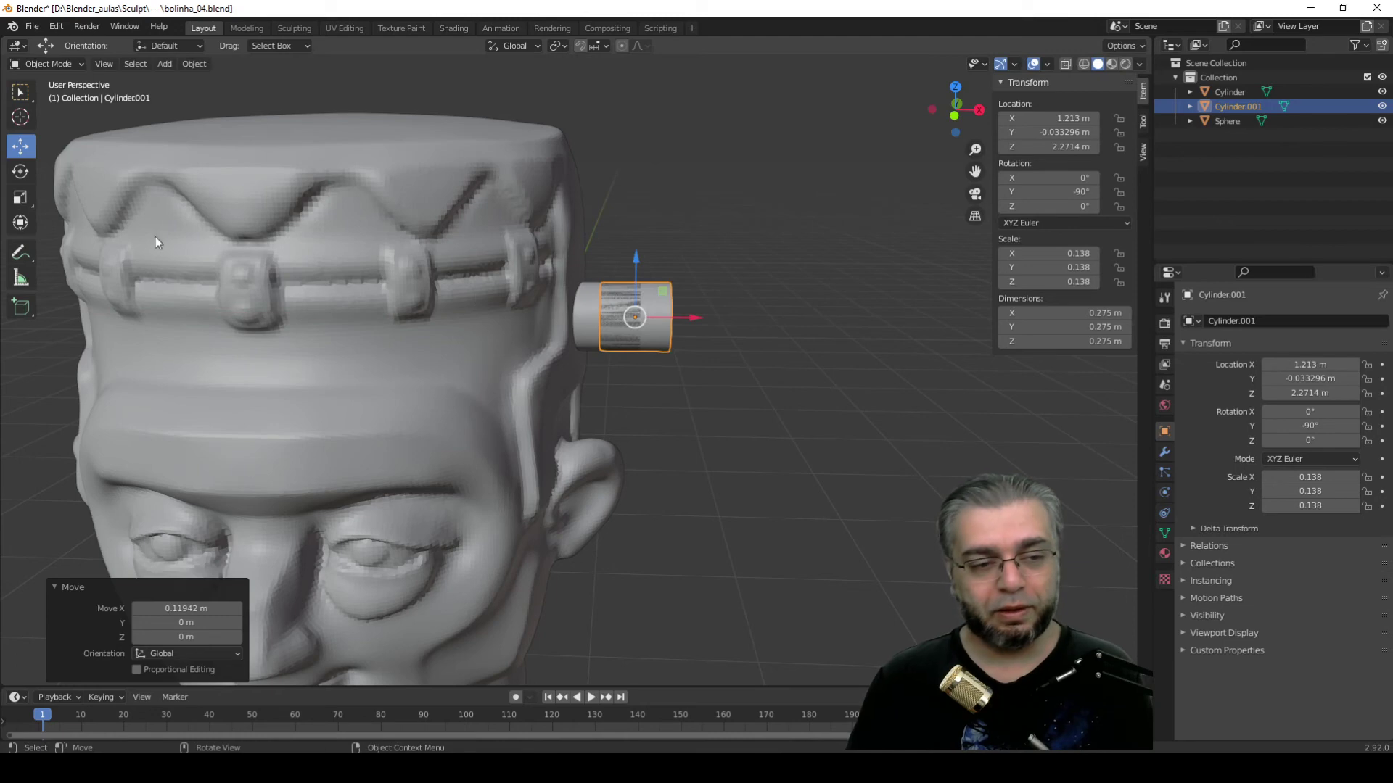
click(21, 197)
mouse_move(638, 312)
middle_down()
mouse_move(491, 295)
mouse_move(522, 285)
middle_up()
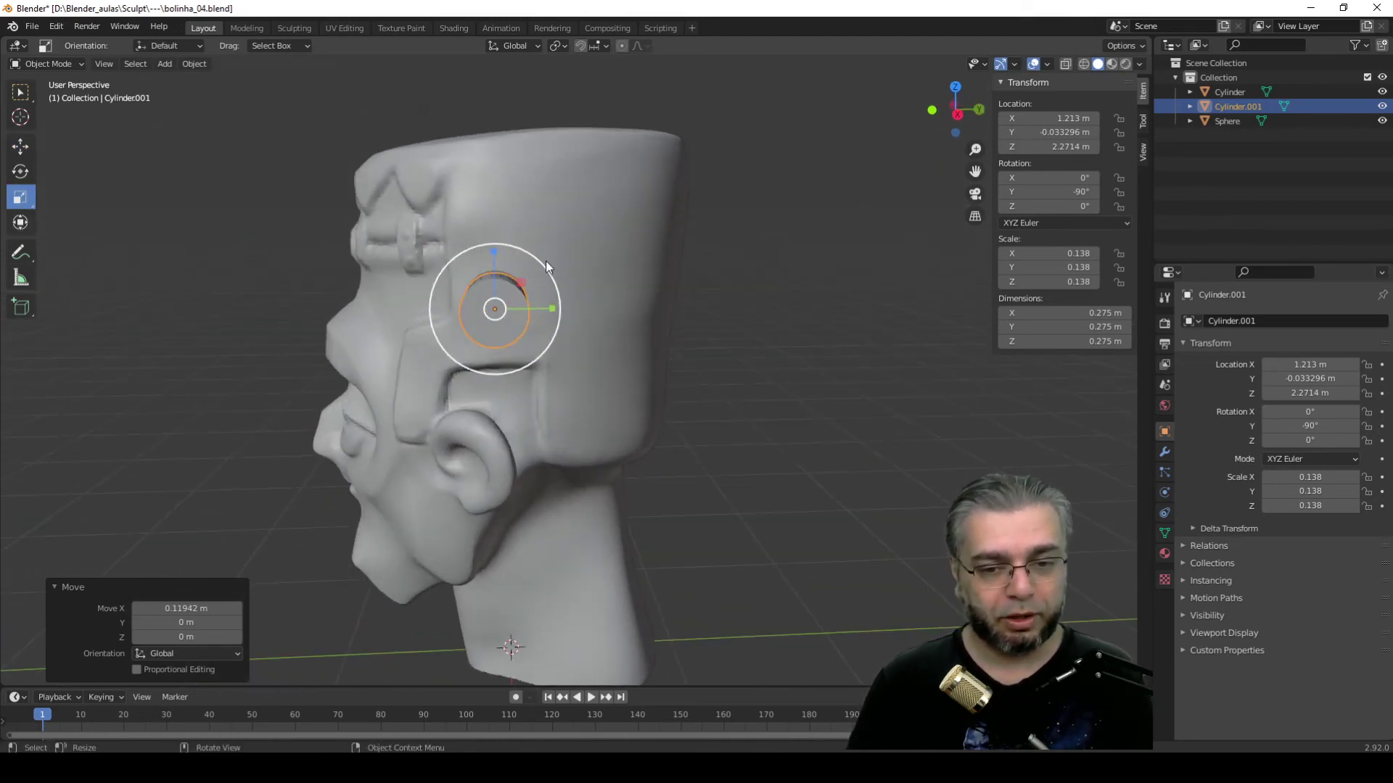
drag(542, 265, 576, 247)
Step: Shorten the copy along X into a stepped outer cap and clear the selection
middle_drag(521, 341, 694, 310)
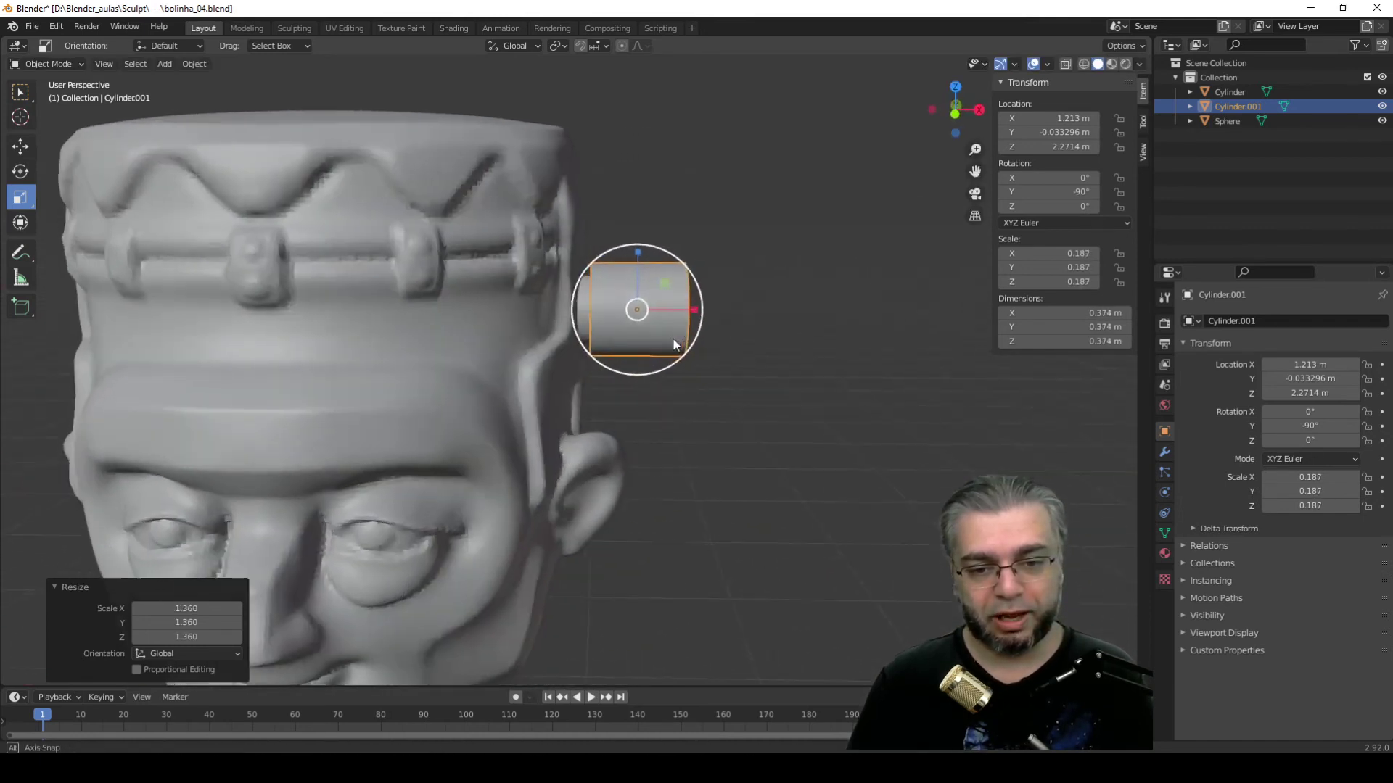
drag(692, 310, 670, 312)
middle_drag(670, 312, 756, 371)
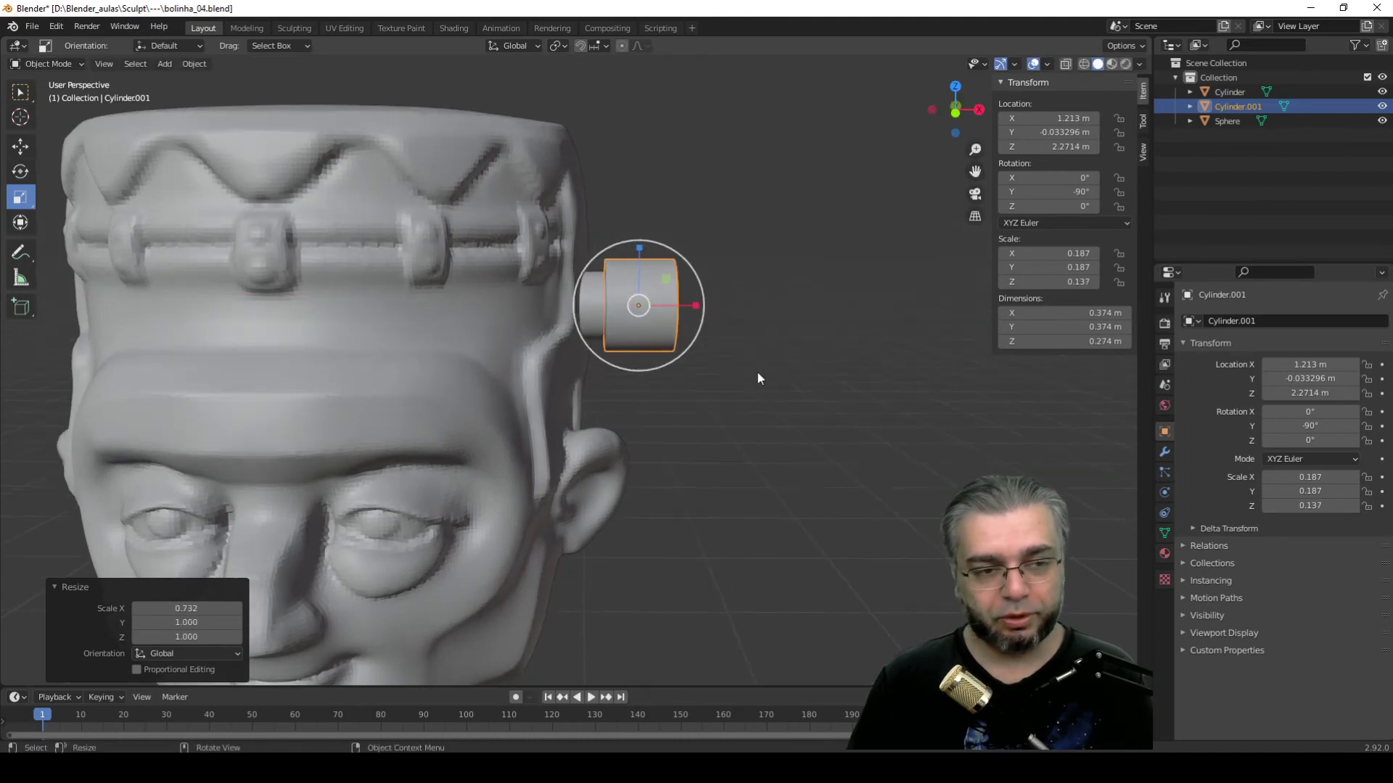
click(20, 146)
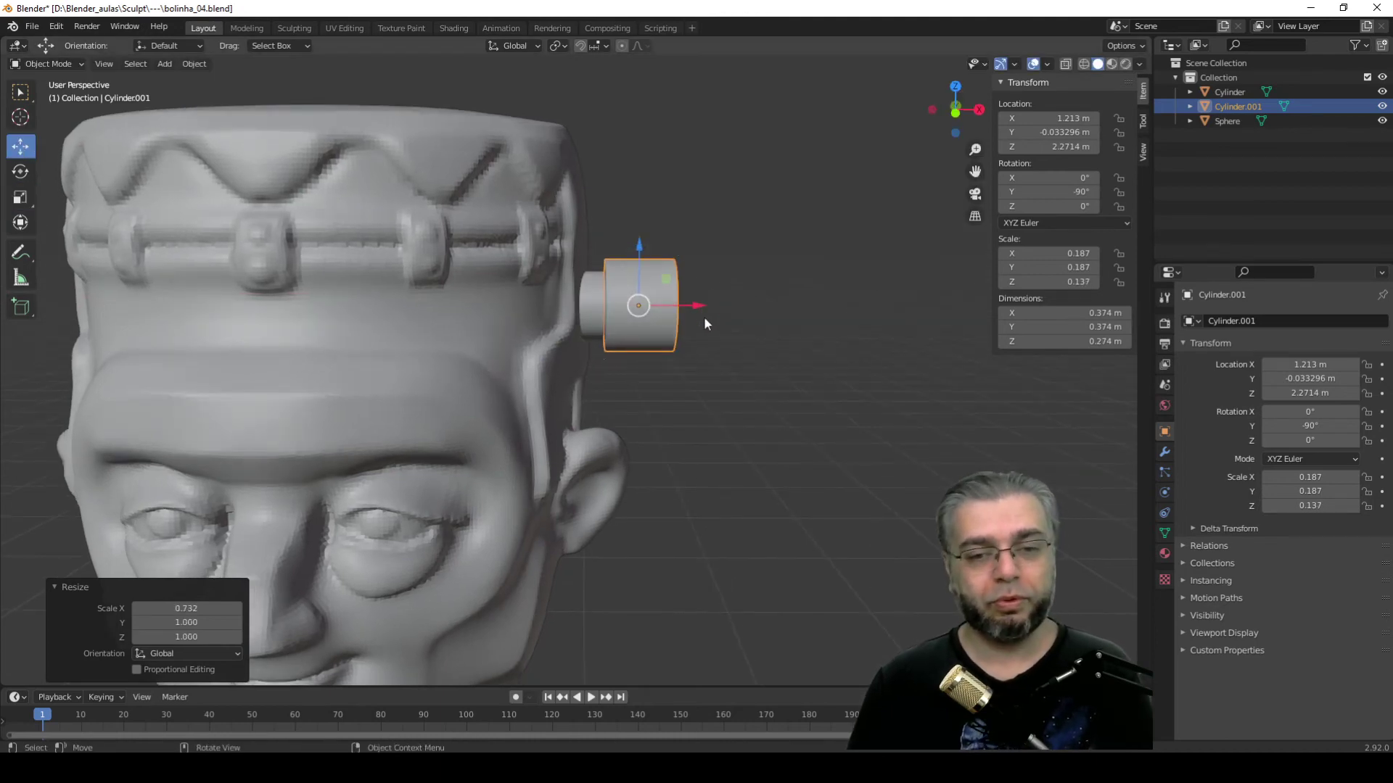
click(761, 381)
scroll(732, 418, down, 3)
Step: Select both cylinders, join them with Object > Join, and reselect the joined bolt
scroll(730, 488, down, 2)
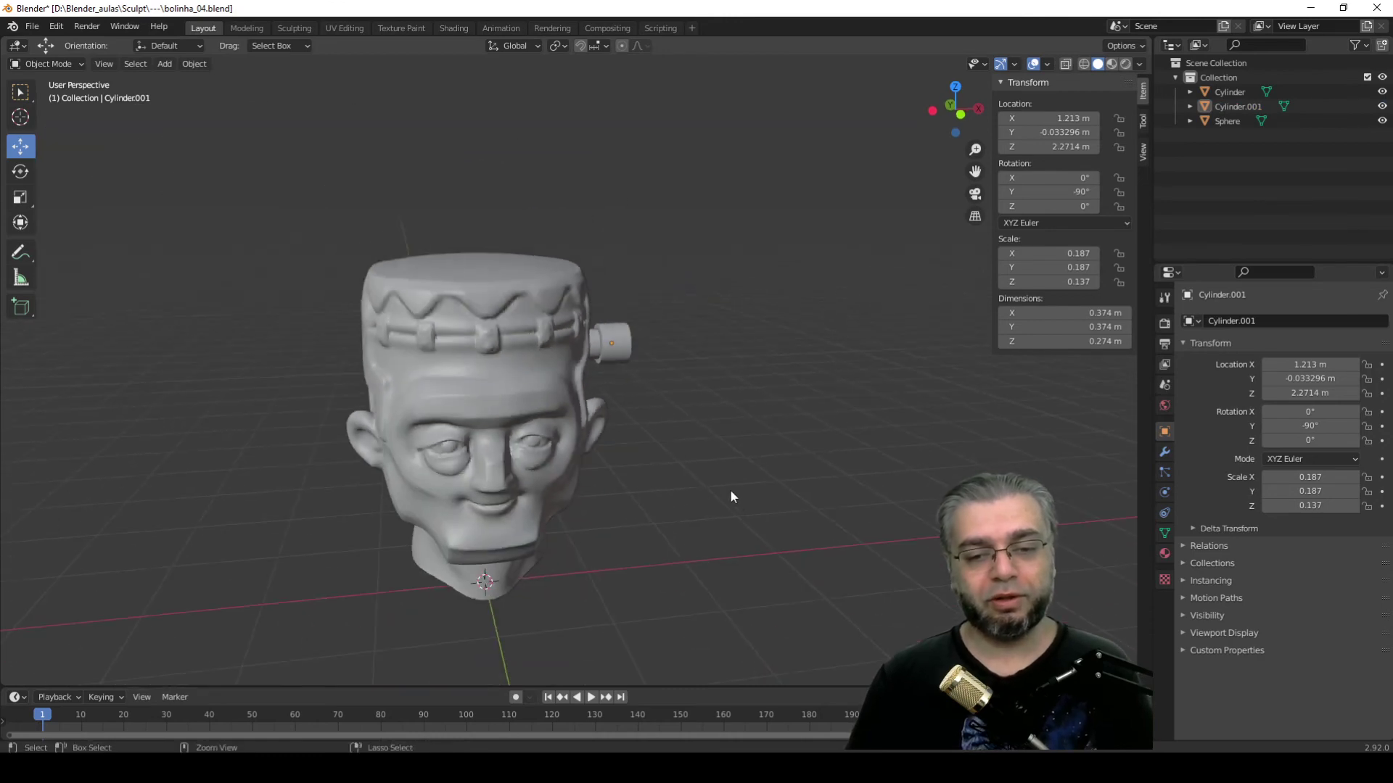
mouse_move(731, 496)
middle_down()
mouse_move(483, 437)
mouse_move(638, 403)
mouse_move(660, 381)
mouse_move(647, 219)
middle_up()
drag(626, 271, 612, 298)
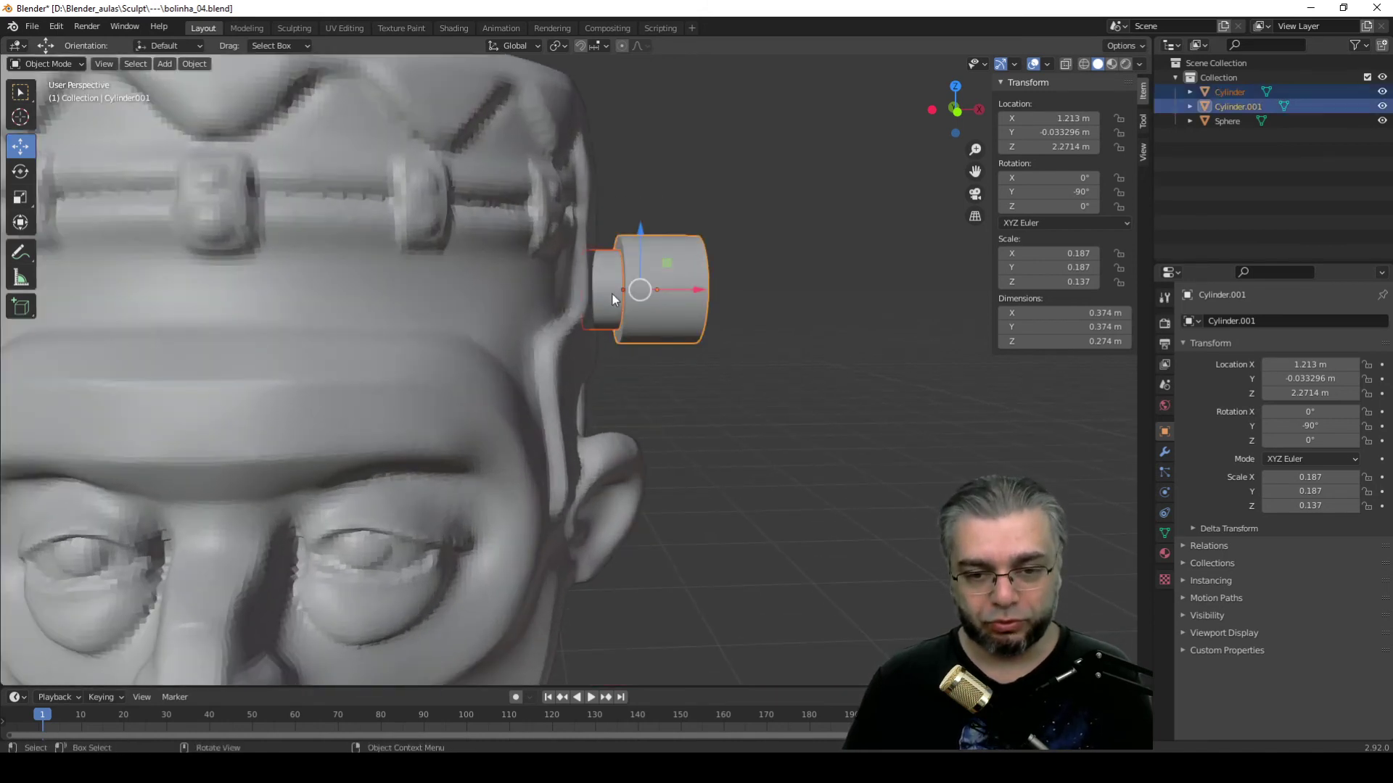
click(193, 64)
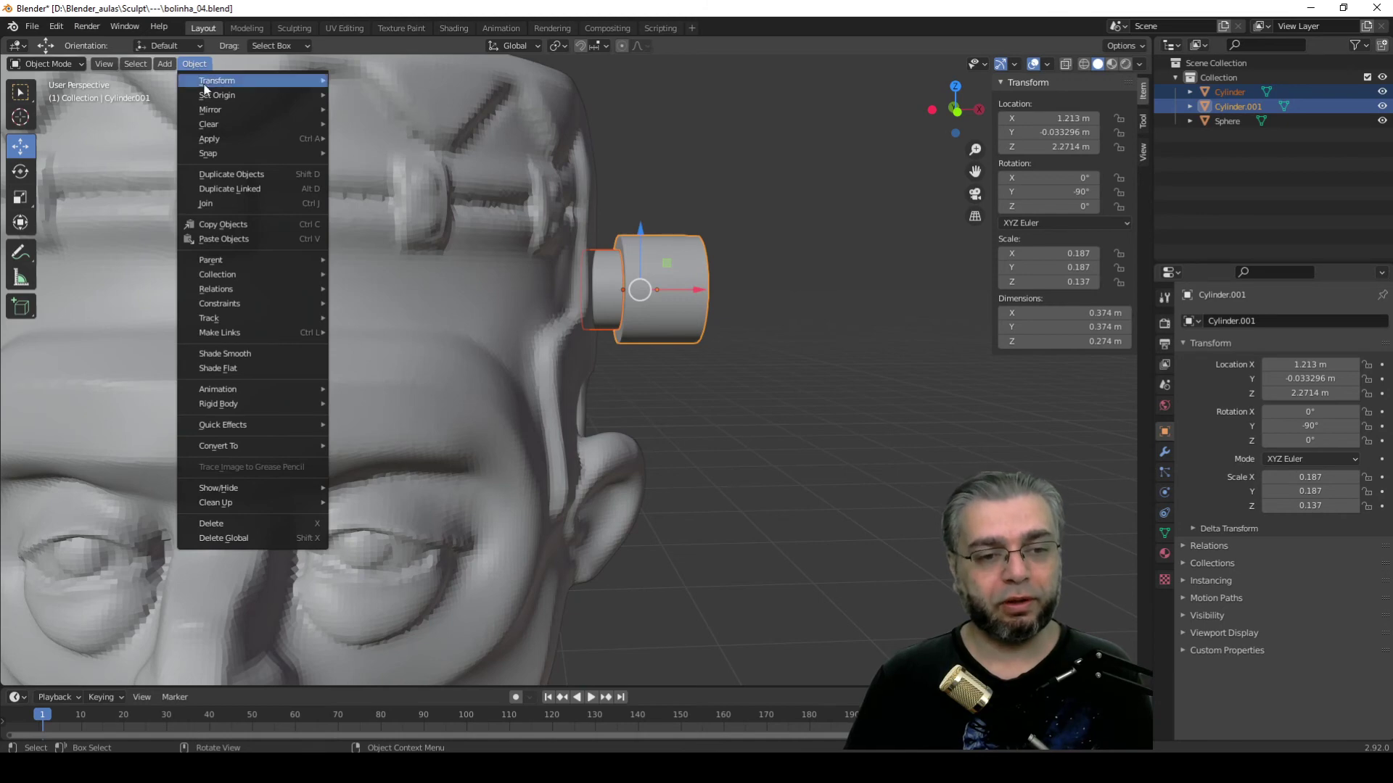
click(205, 205)
click(768, 424)
scroll(705, 426, down, 3)
scroll(706, 454, down, 3)
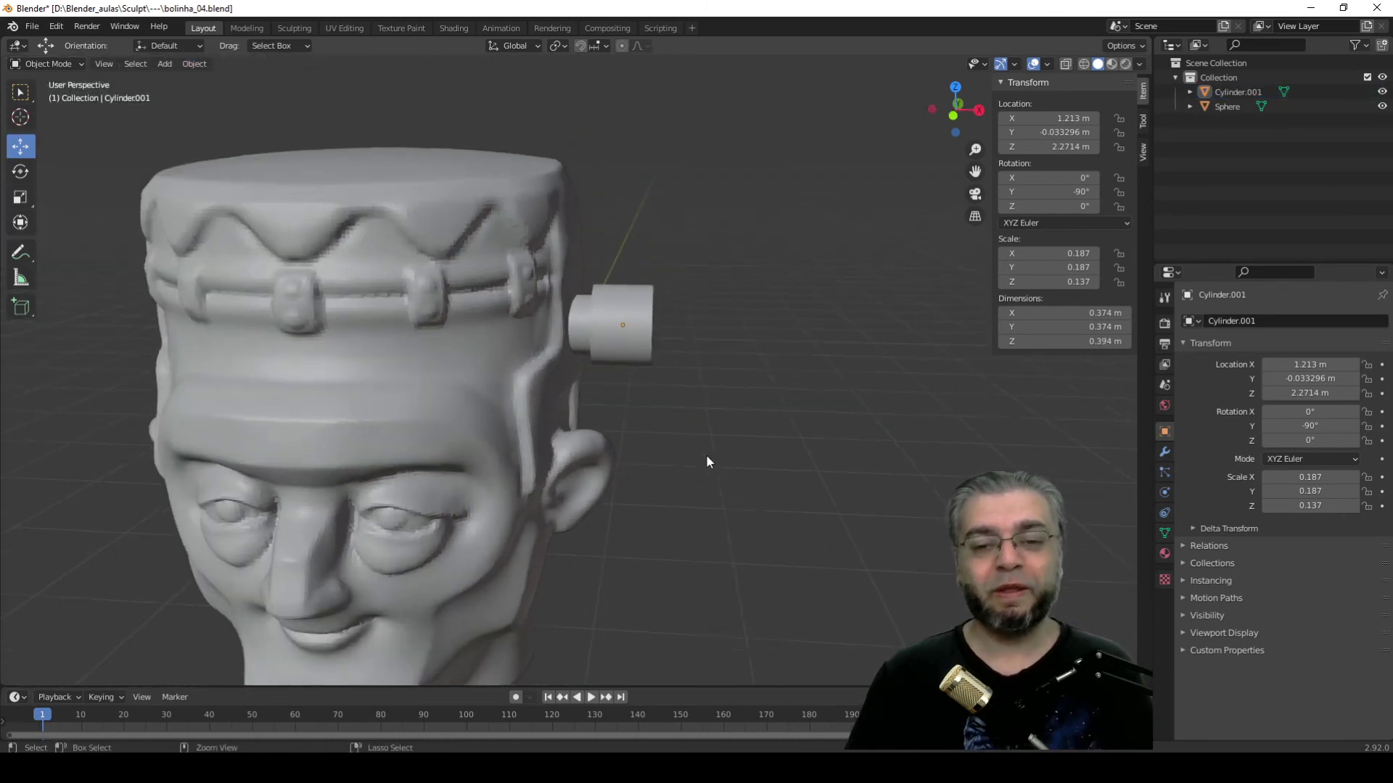
scroll(675, 440, down, 2)
click(628, 347)
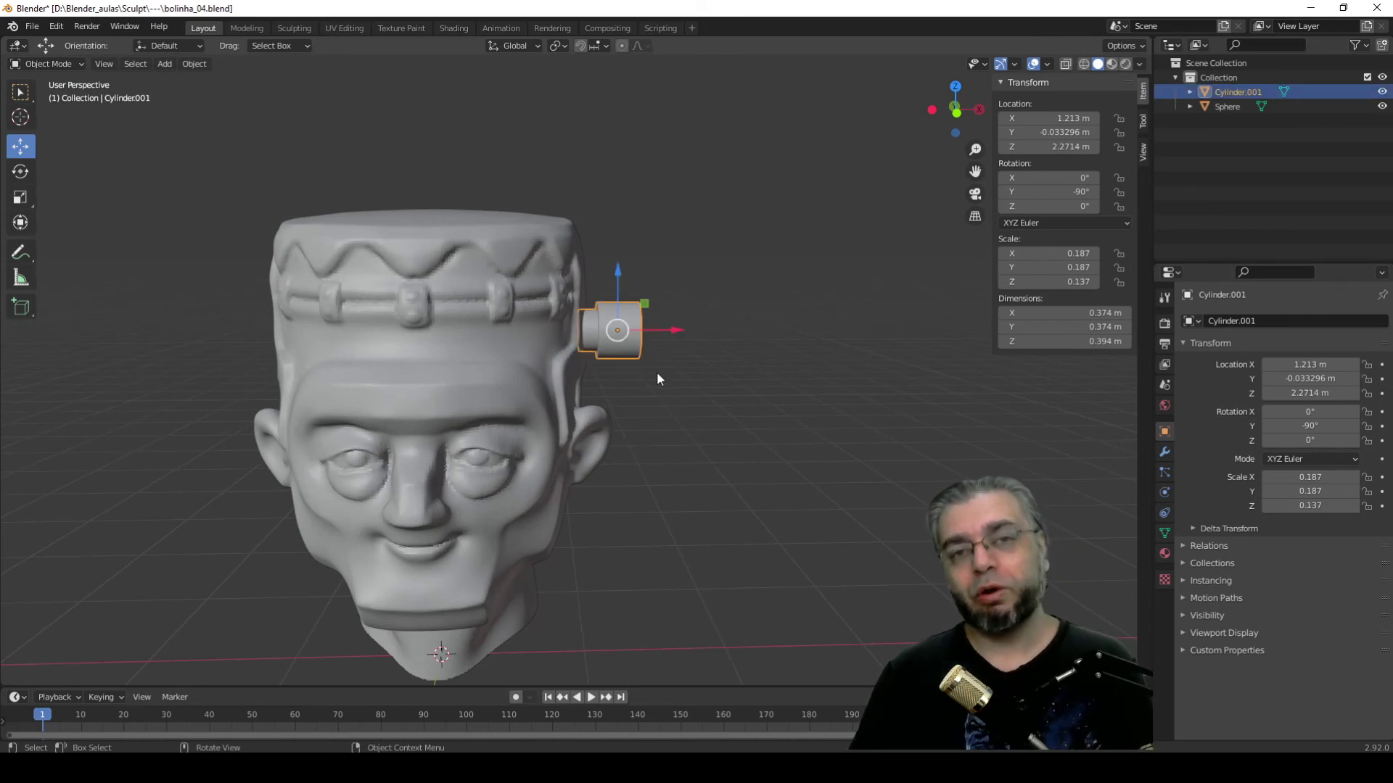
Step: Apply All Transforms to the bolt, zeroing location and rotation with scale 1, then reselect it
click(193, 64)
mouse_move(209, 138)
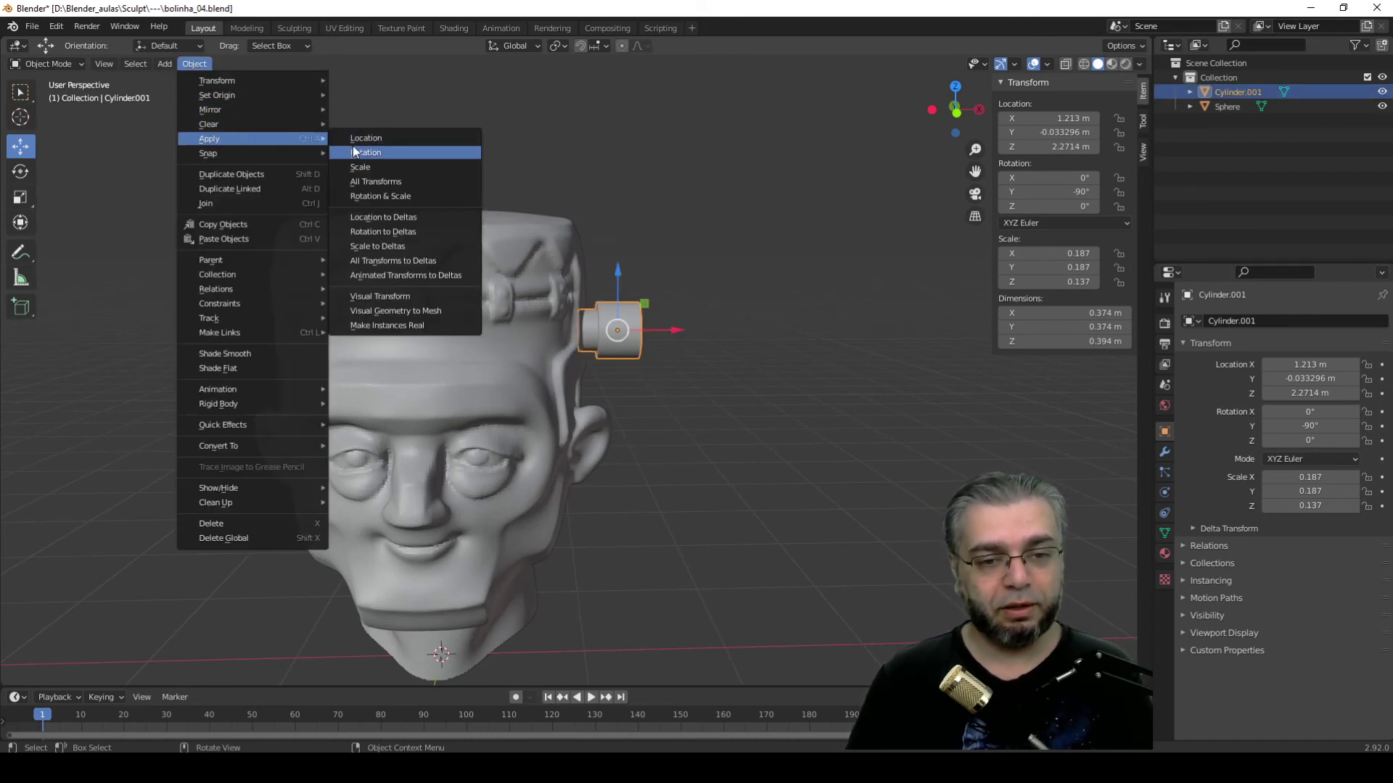
click(383, 182)
click(670, 468)
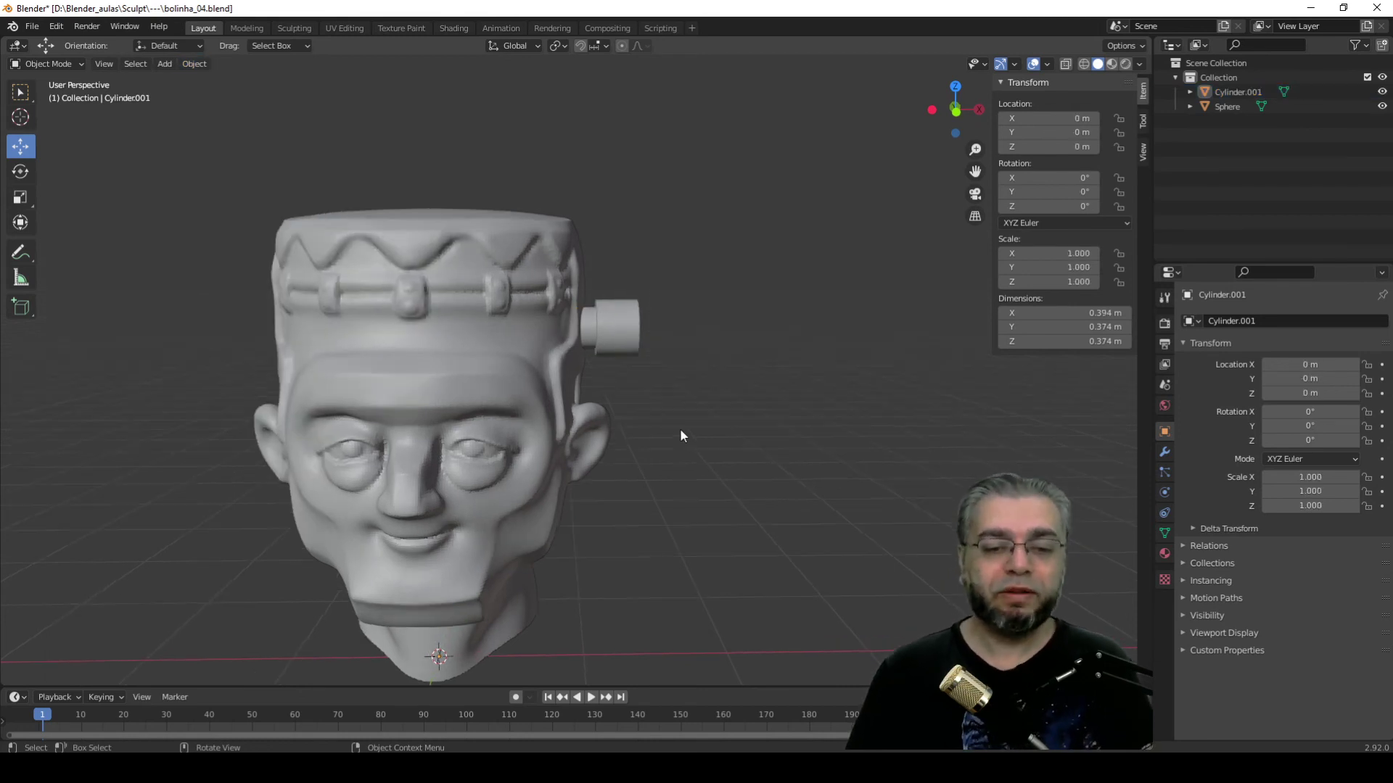
scroll(680, 428, down, 1)
scroll(656, 477, down, 1)
click(611, 341)
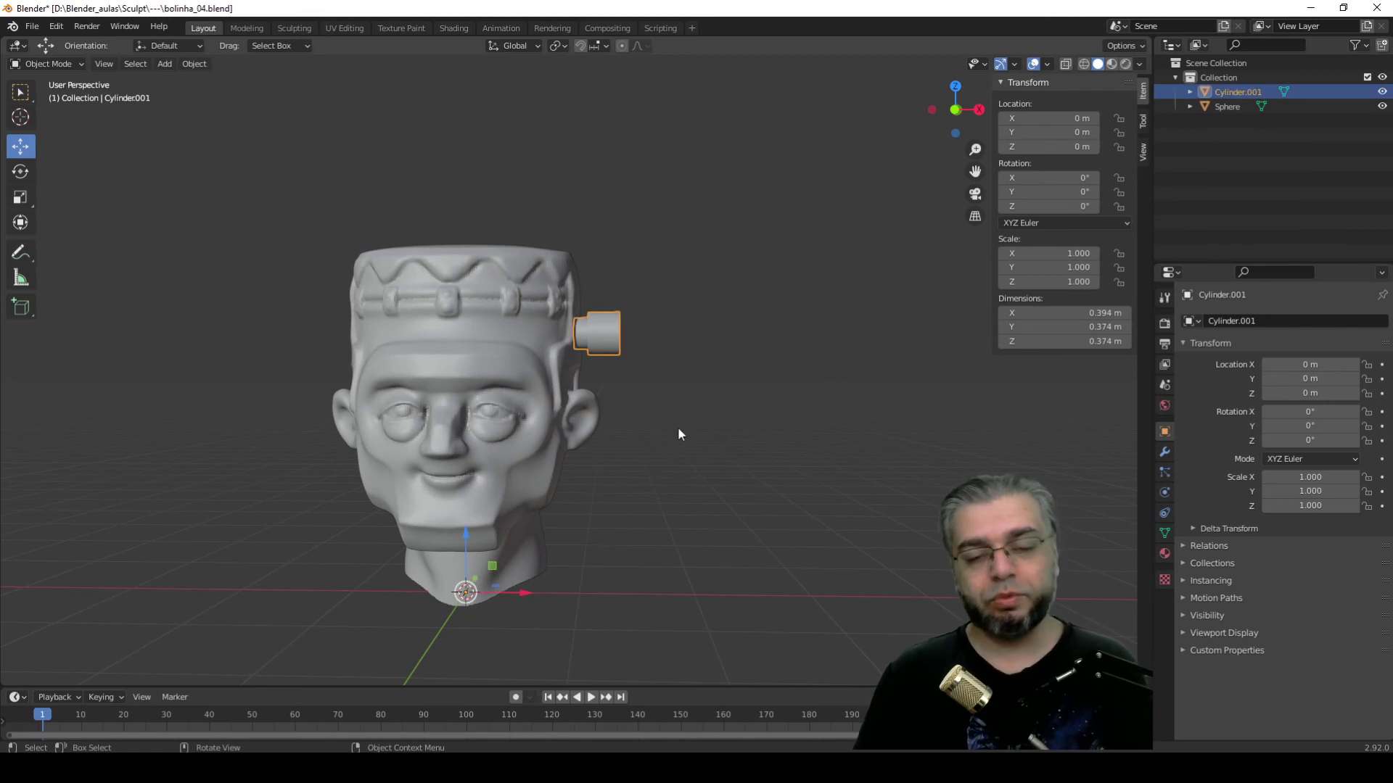
mouse_move(677, 426)
middle_down()
mouse_move(433, 438)
mouse_move(642, 446)
mouse_move(592, 408)
mouse_move(650, 373)
middle_up()
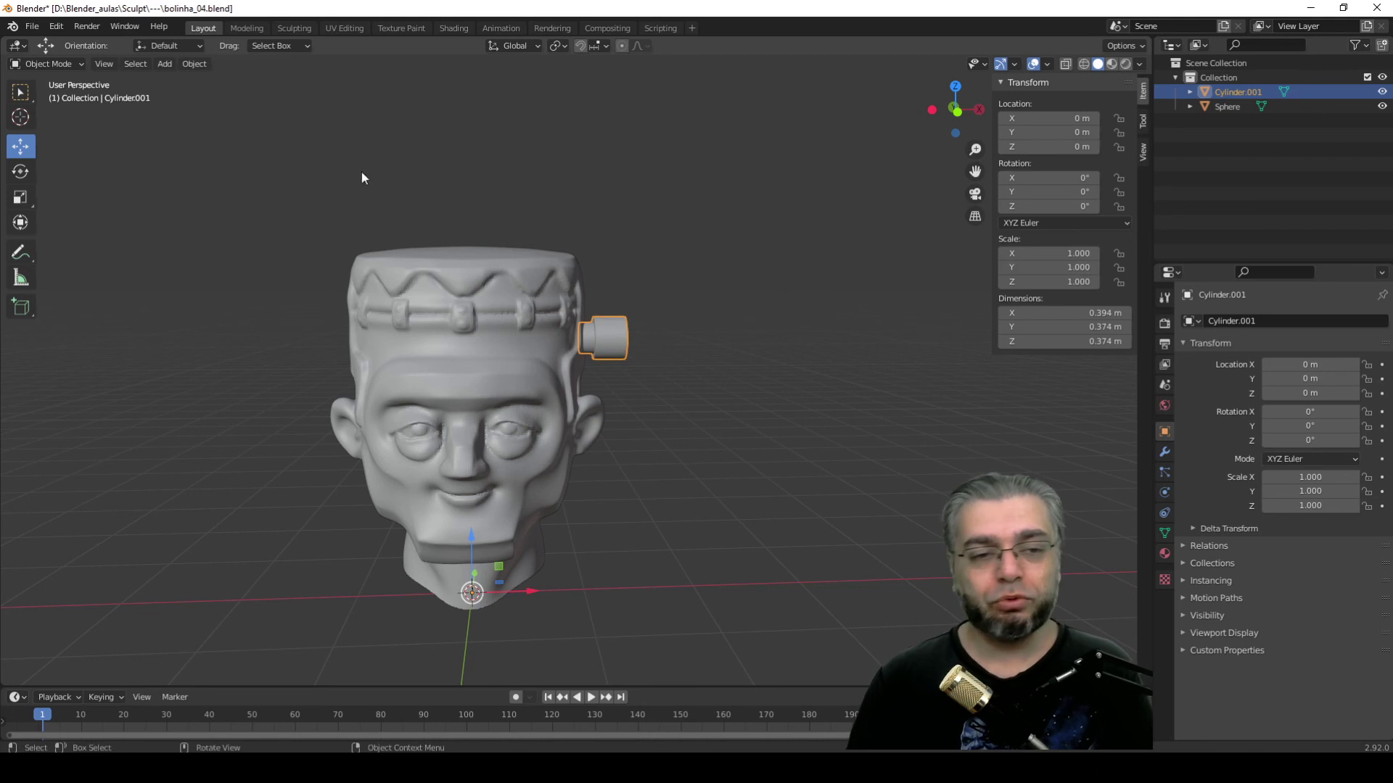
click(669, 330)
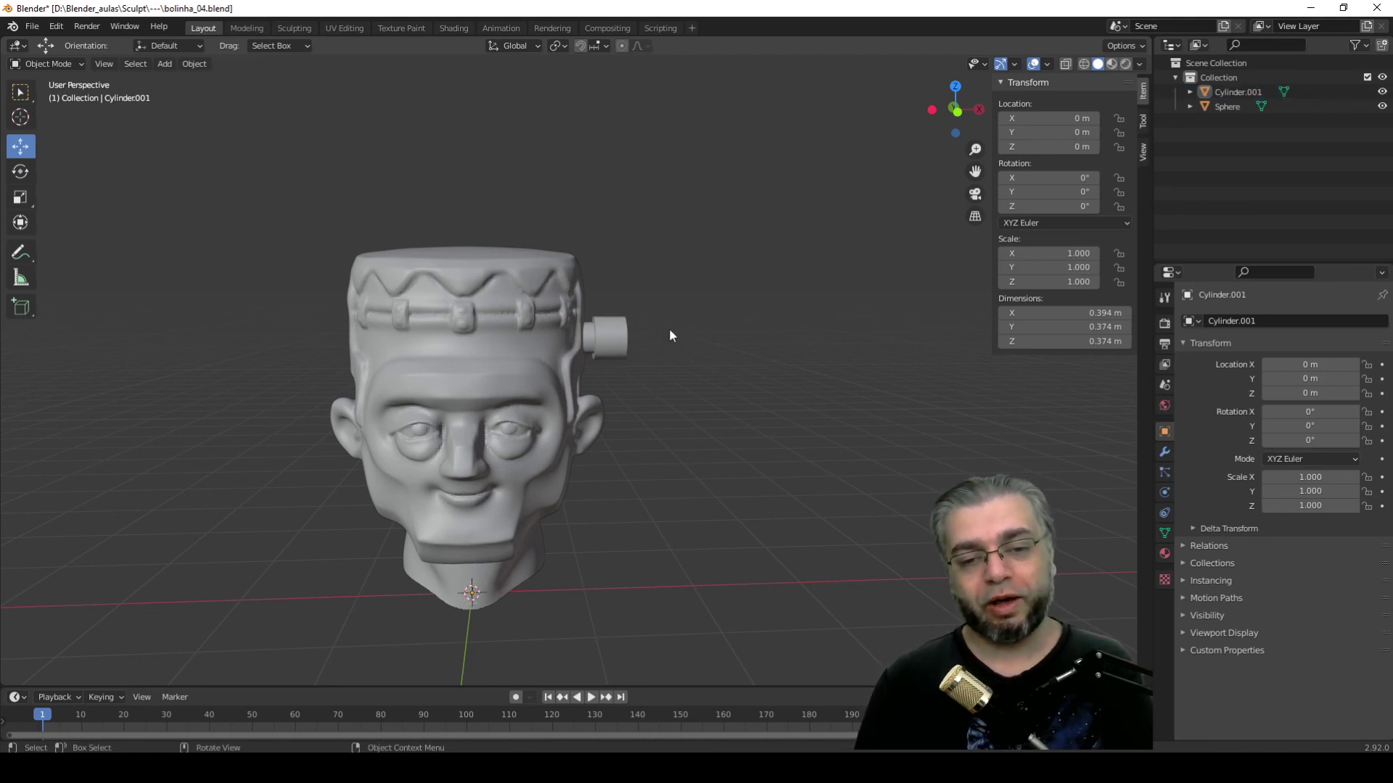
click(609, 342)
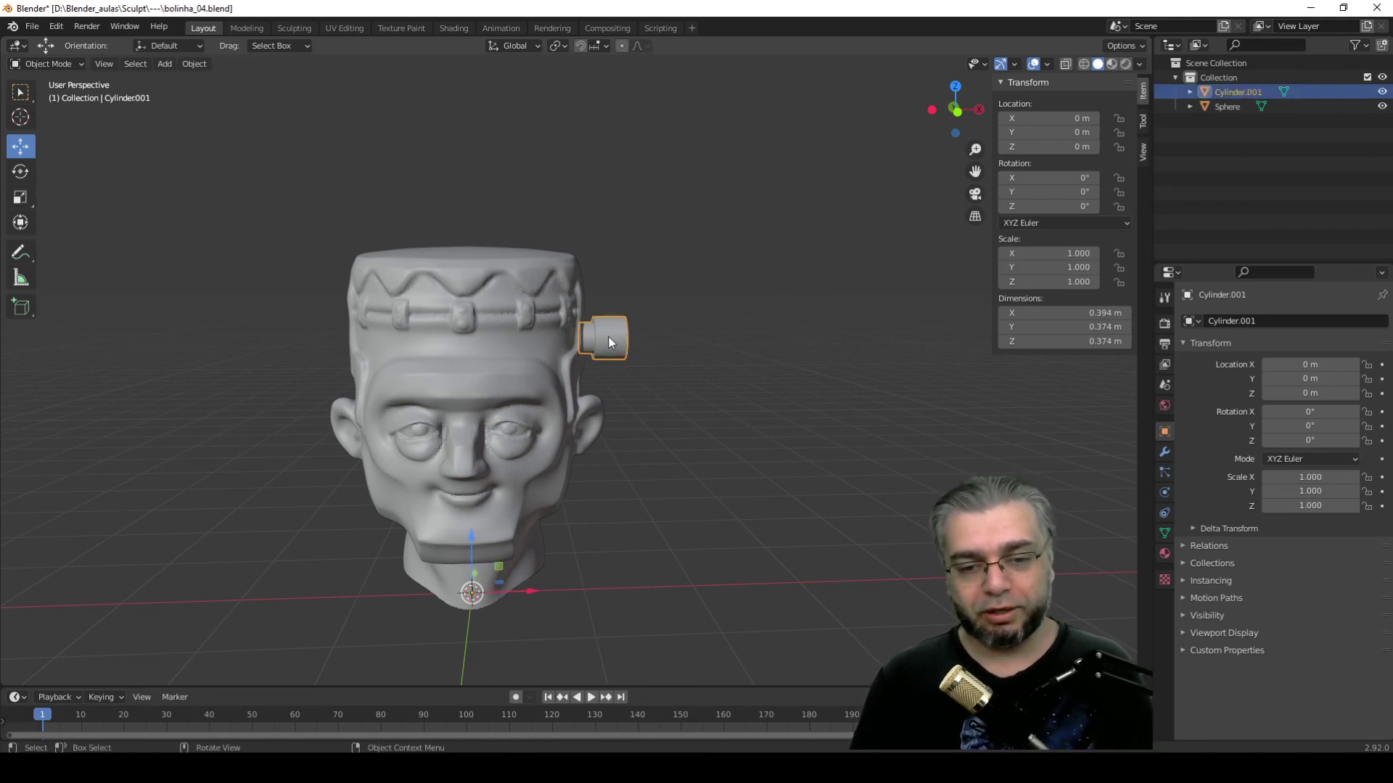
Step: Switch to the Sculpting workspace and orbit to a three-quarter view of the head
click(294, 28)
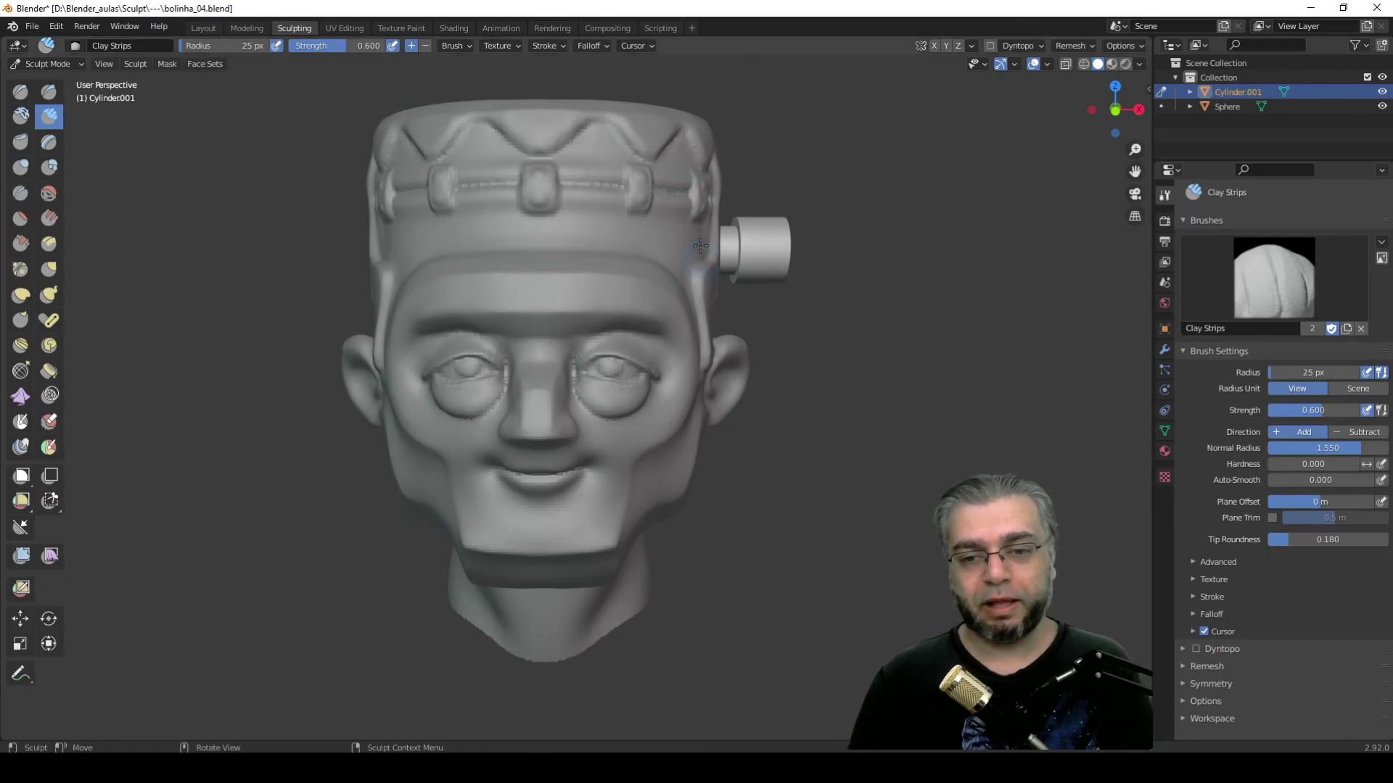
mouse_move(759, 254)
middle_down()
mouse_move(739, 260)
mouse_move(752, 249)
middle_up()
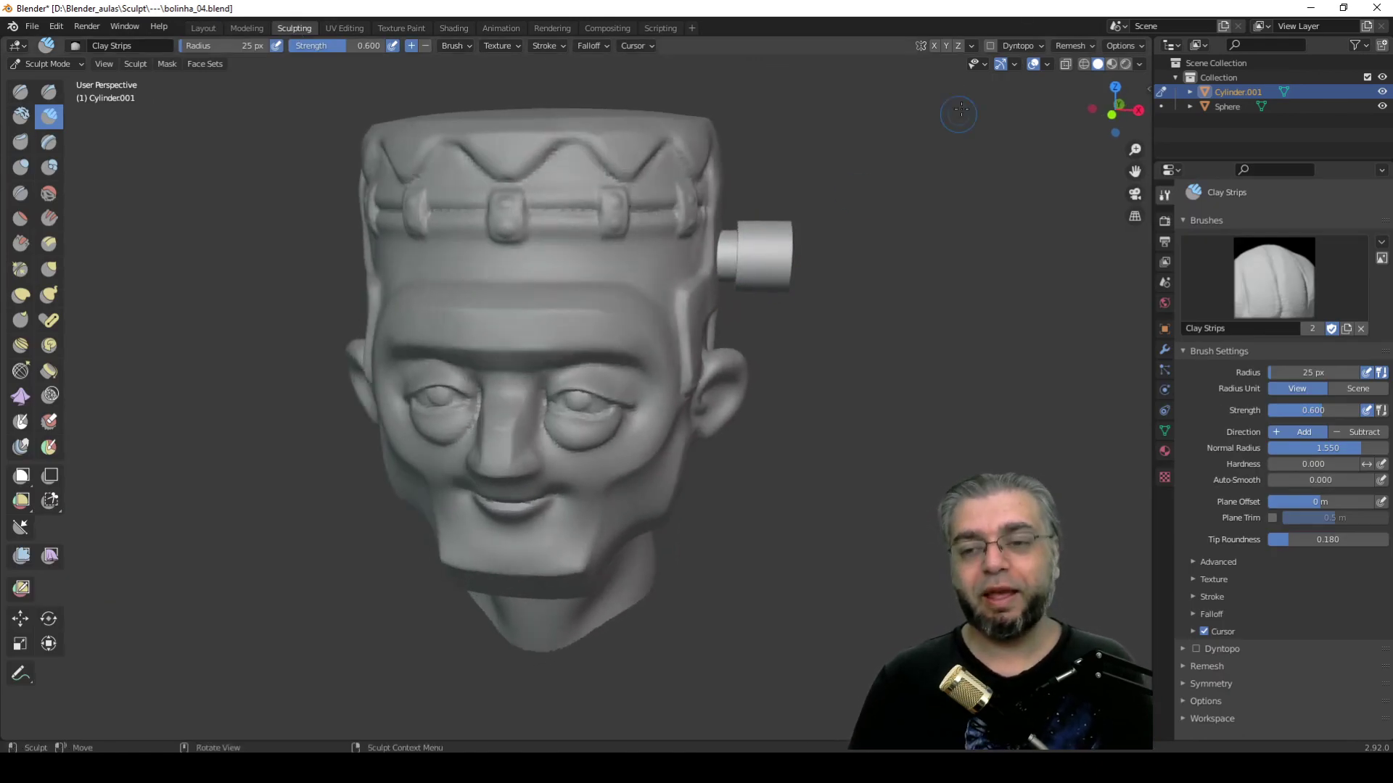